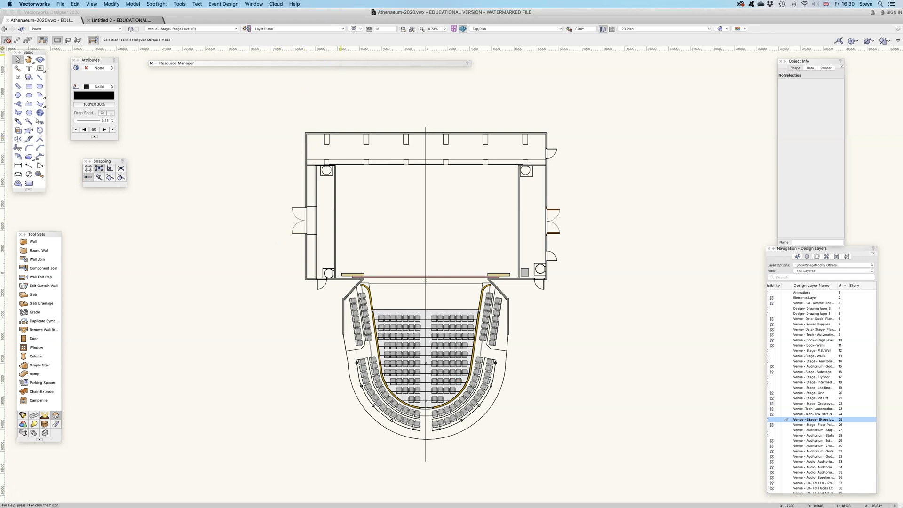
Expand the collapsed Resource Manager palette so its file list, resources and preview are available
mouse_move(256, 12)
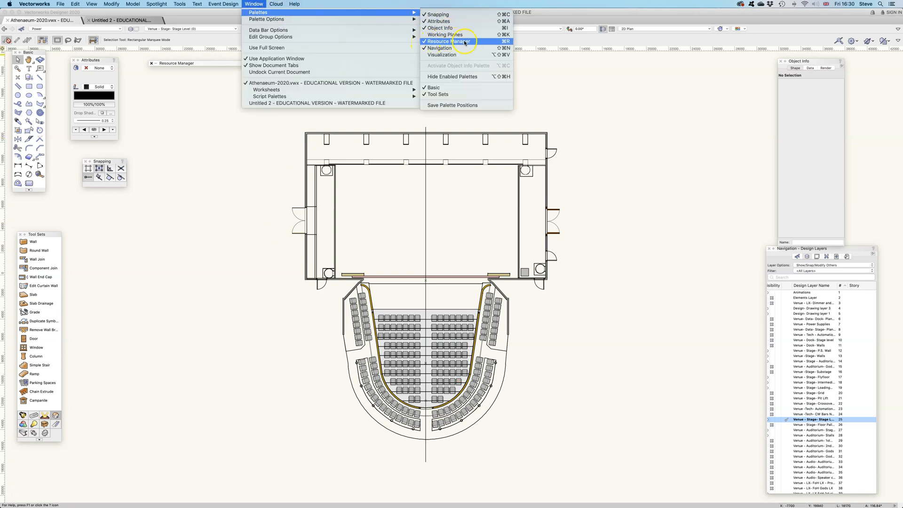
click(632, 150)
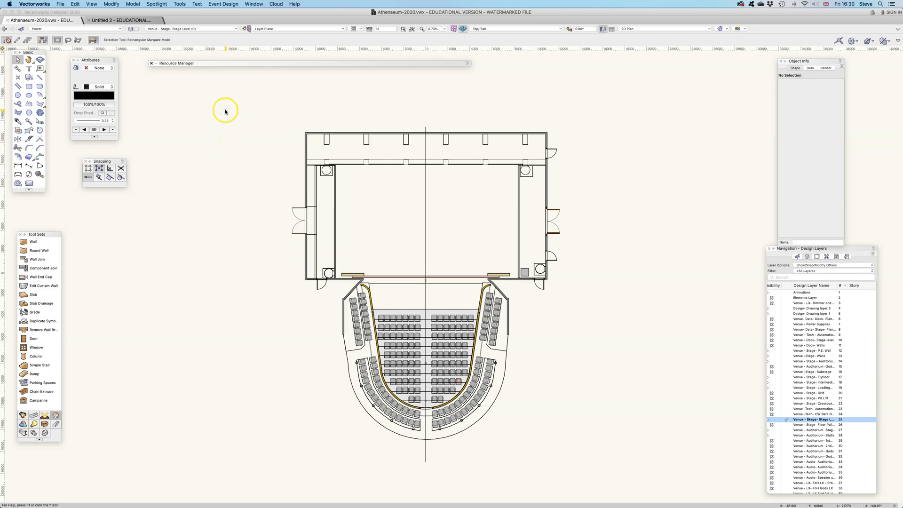
click(244, 66)
mouse_move(248, 63)
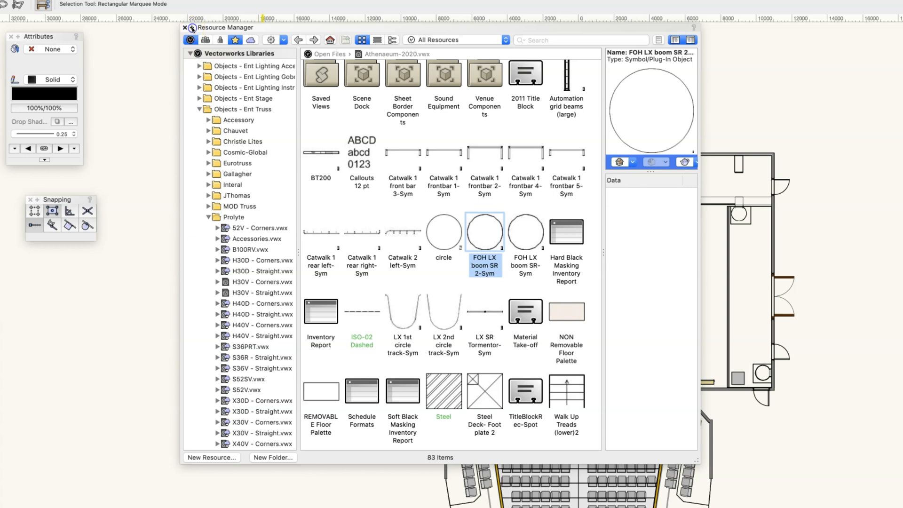
click(191, 28)
Collapse the Objects - Ent Truss folder and hide the Vectorworks libraries and favorites, leaving only open files listed in the Resource Manager
click(200, 109)
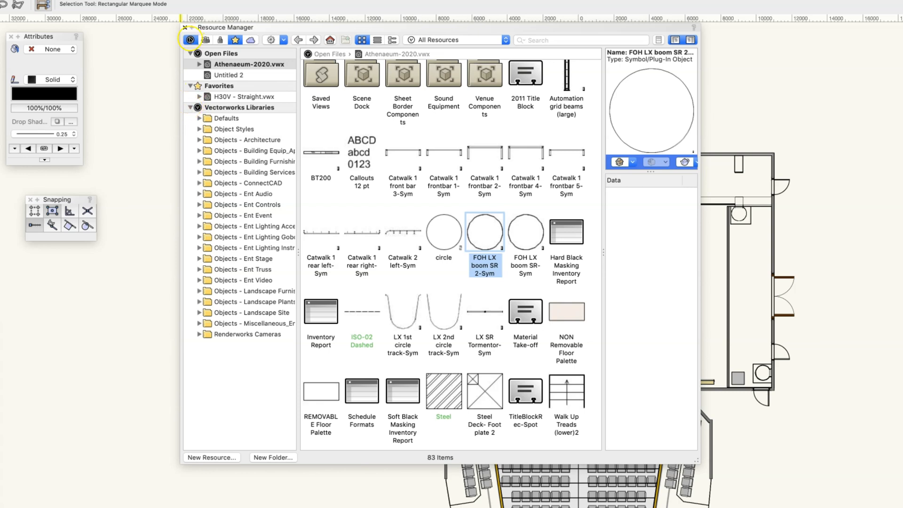
click(190, 39)
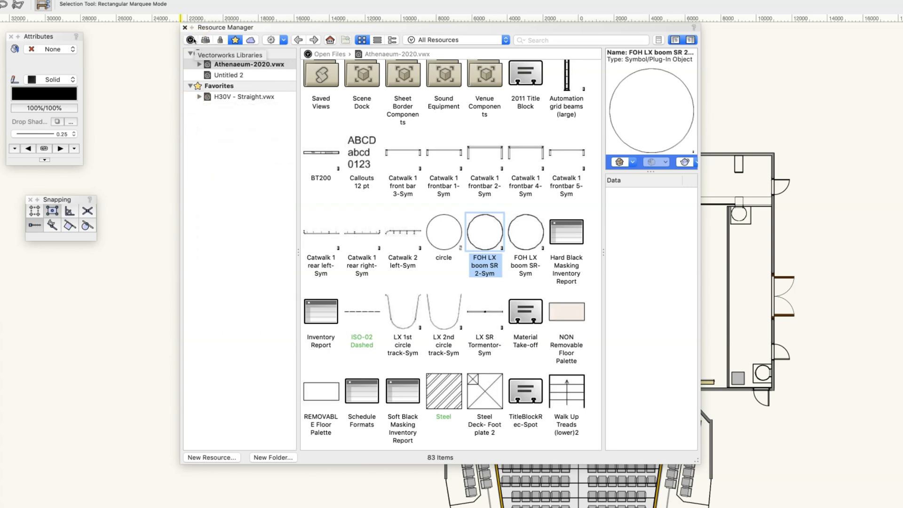
click(245, 39)
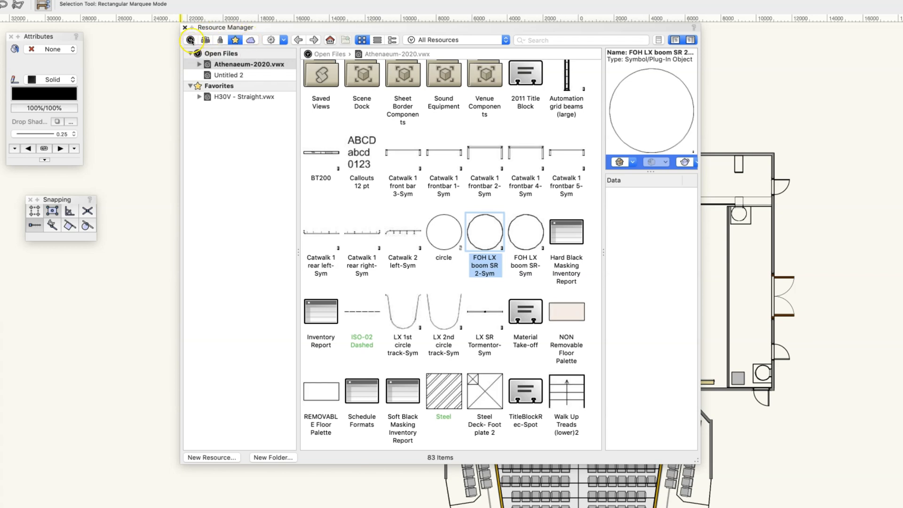
click(235, 40)
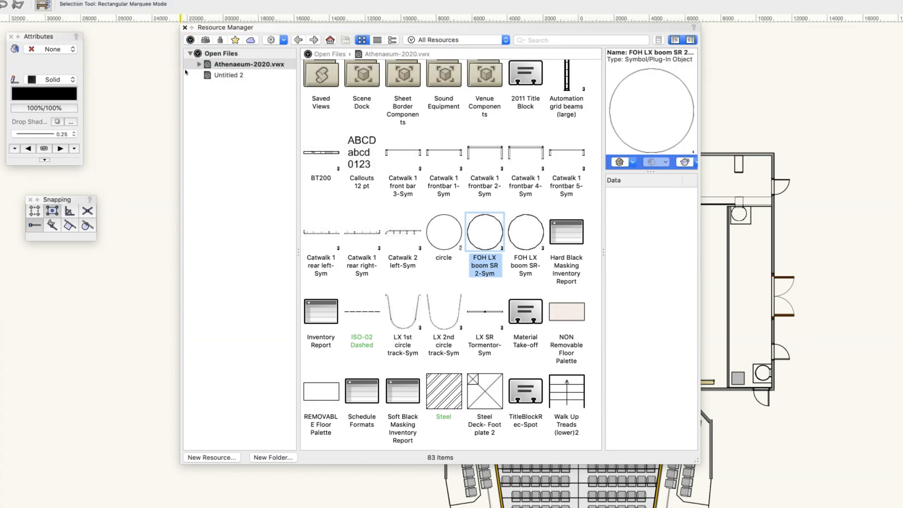
click(195, 55)
click(226, 76)
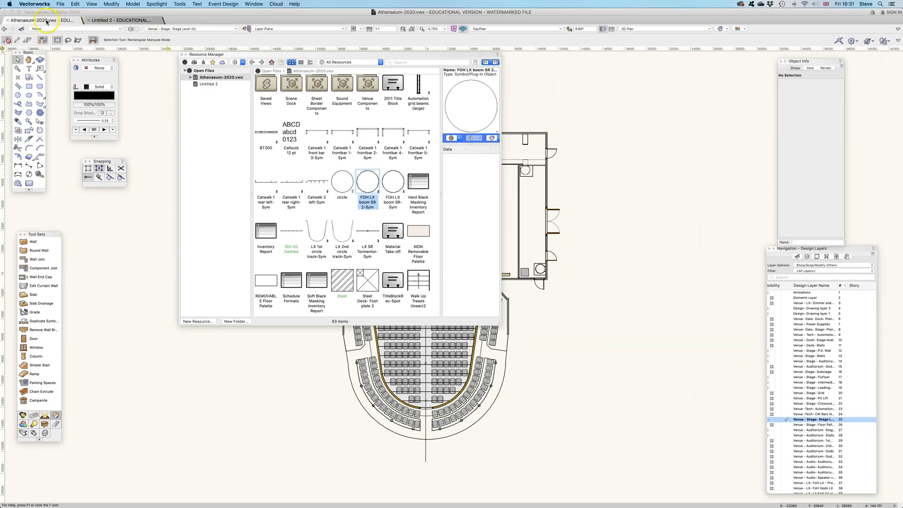
Switch to the Untitled 2 document, turn off its backups for the rest of the session and decline saving it
click(118, 22)
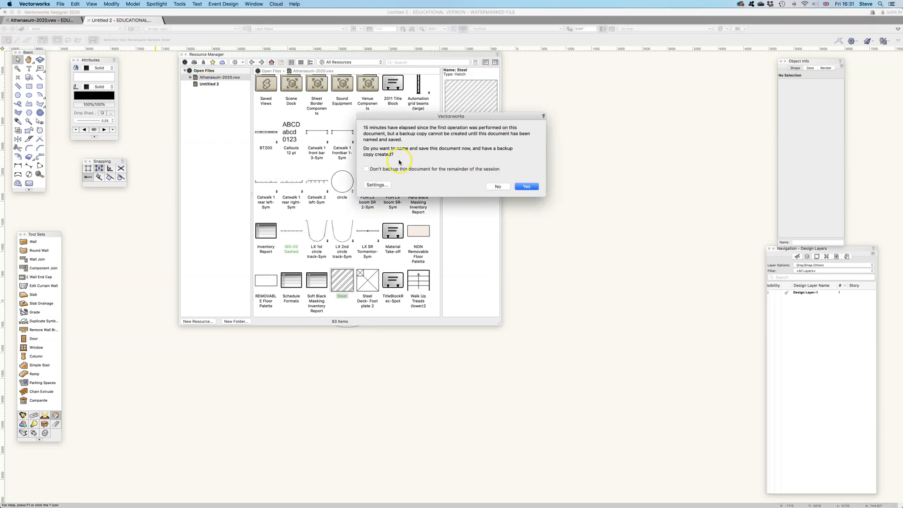
click(370, 168)
click(498, 186)
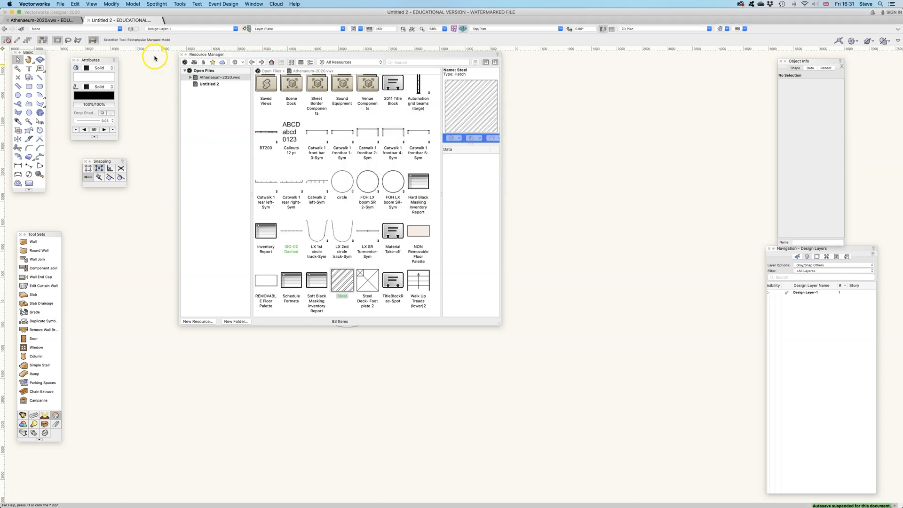
Compare the resources stored in Untitled 2 with those in Athenaeum-2020.vwx
click(208, 85)
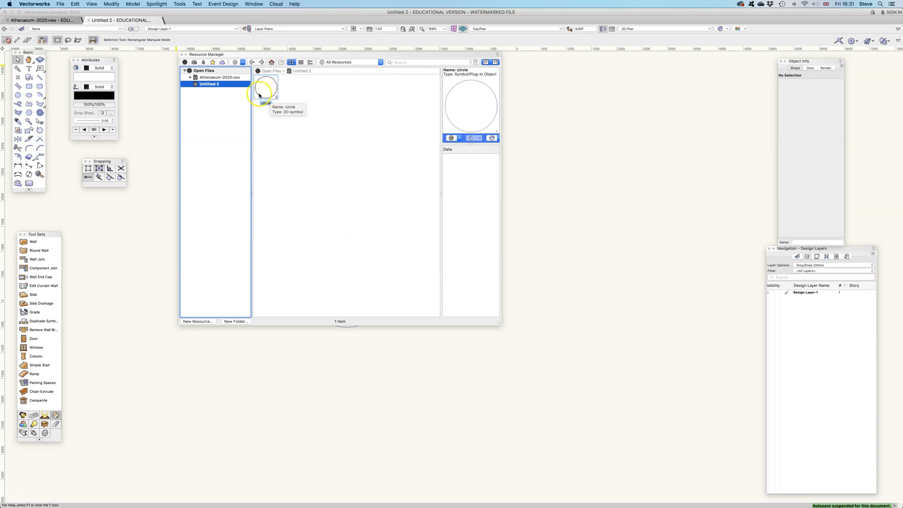
click(216, 78)
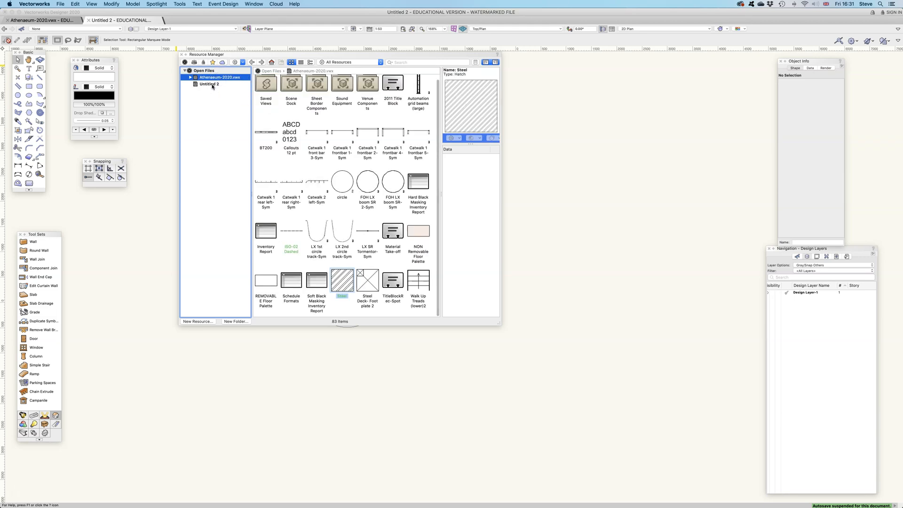
click(212, 84)
click(221, 78)
click(210, 84)
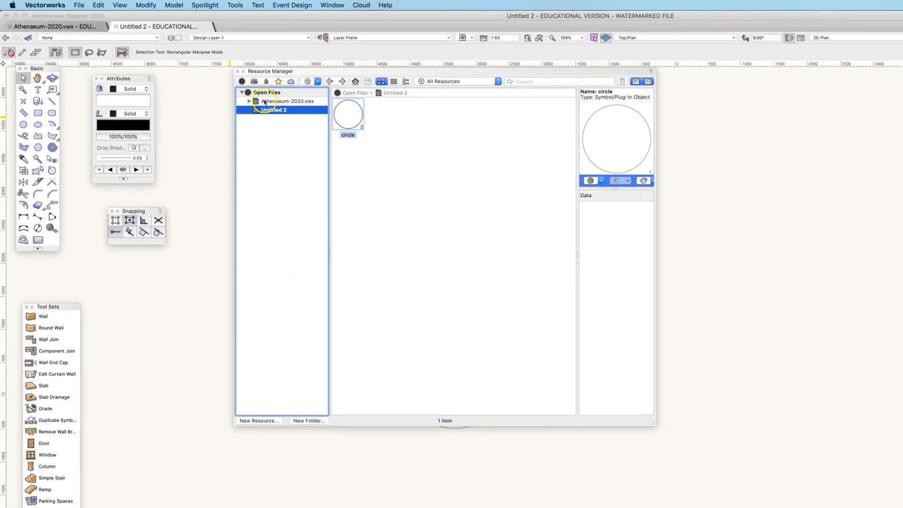
Insert the circle symbol from Untitled 2 into the Athenaeum-2020.vwx drawing, on the stage right of the centre line
double_click(349, 116)
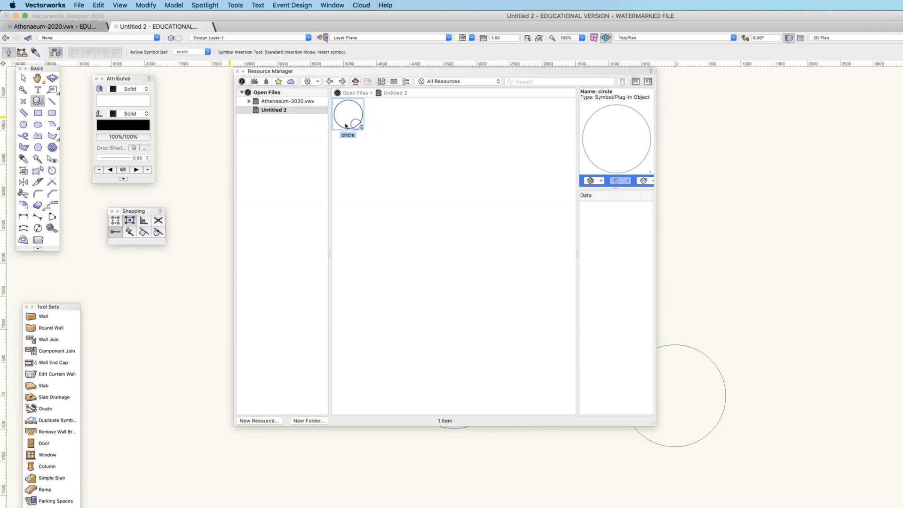
click(84, 26)
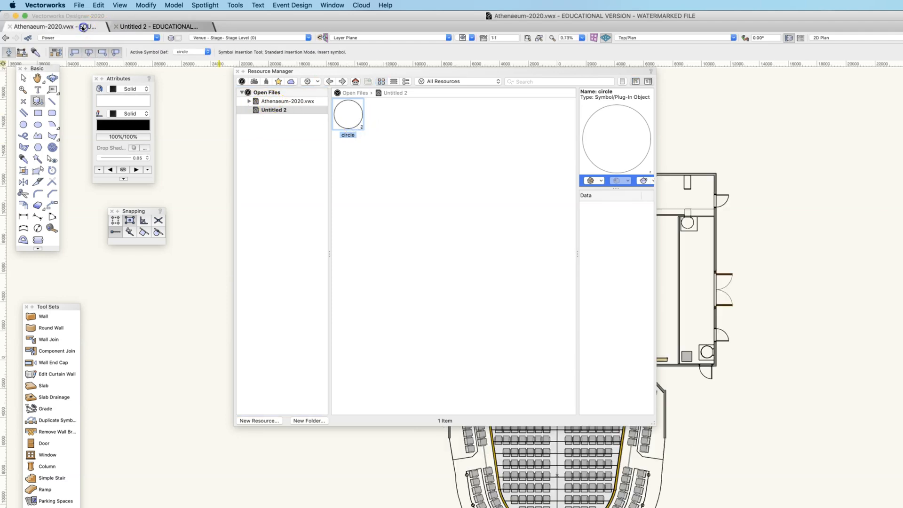
drag(541, 77, 327, 113)
click(620, 254)
click(706, 294)
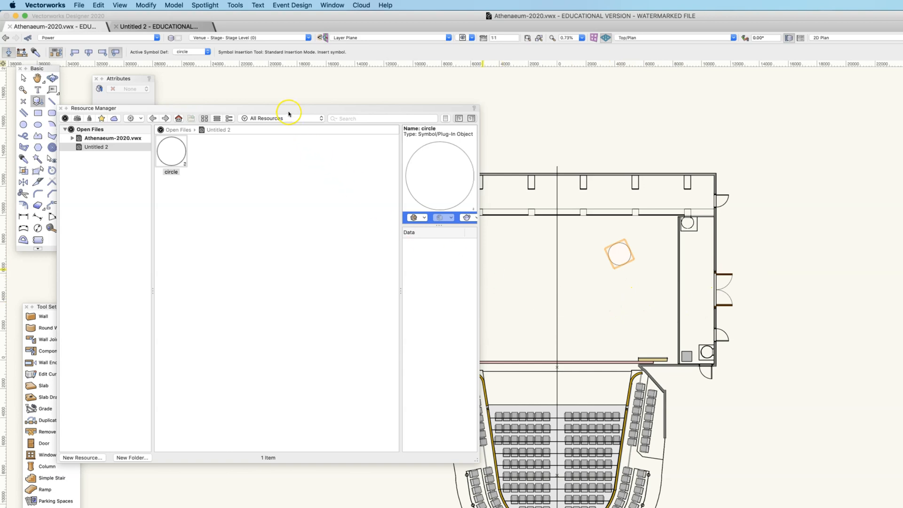
drag(292, 110, 321, 108)
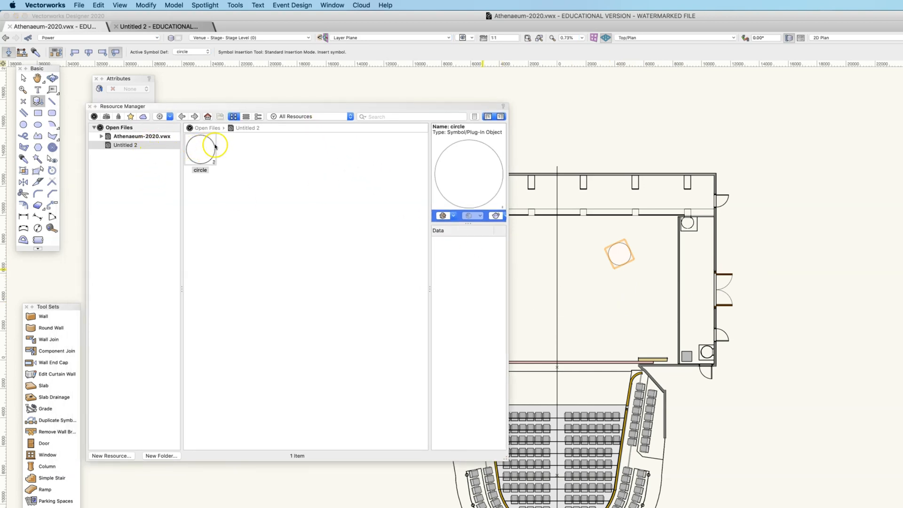
Insert the NON Removable Floor Palette symbol from Athenaeum-2020.vwx into the empty area of the Untitled 2 drawing
click(131, 136)
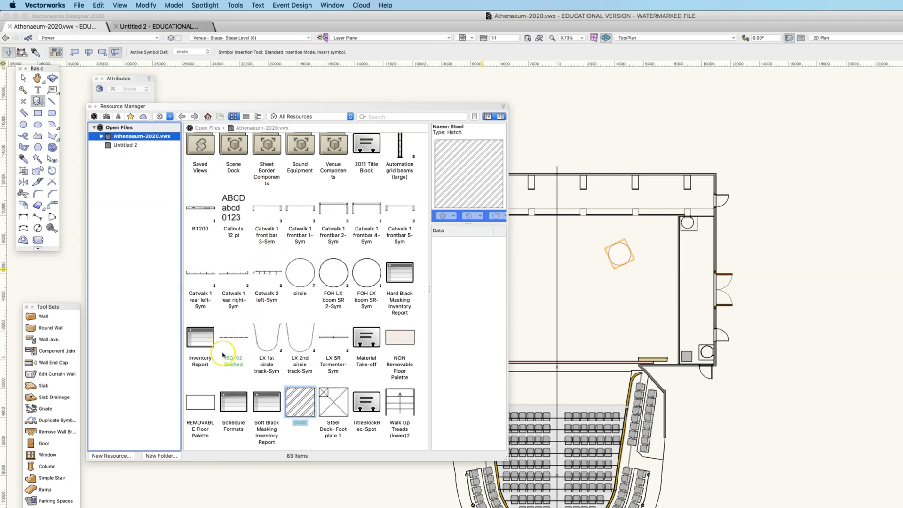
click(398, 338)
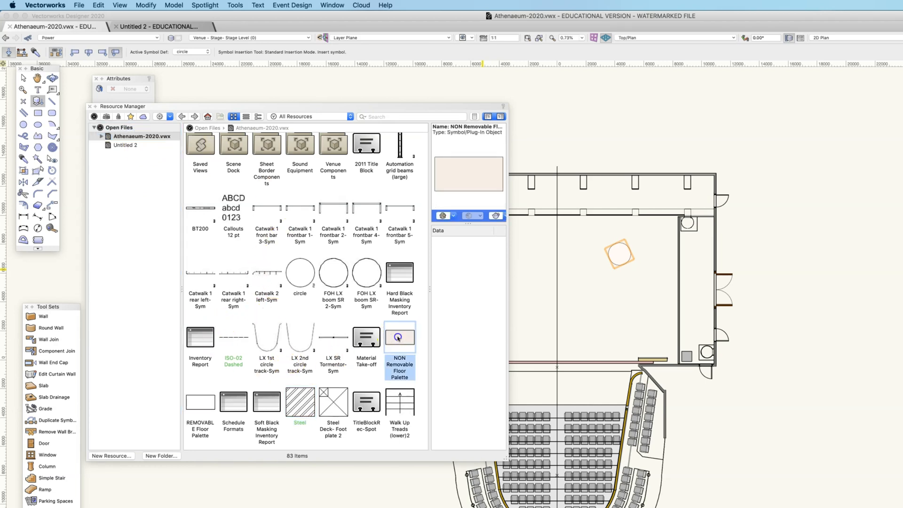
double_click(398, 338)
click(173, 26)
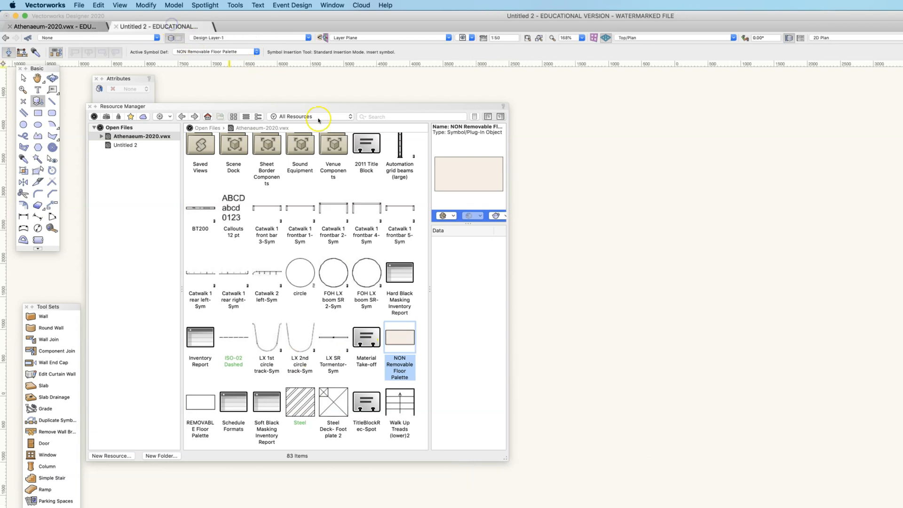
click(609, 298)
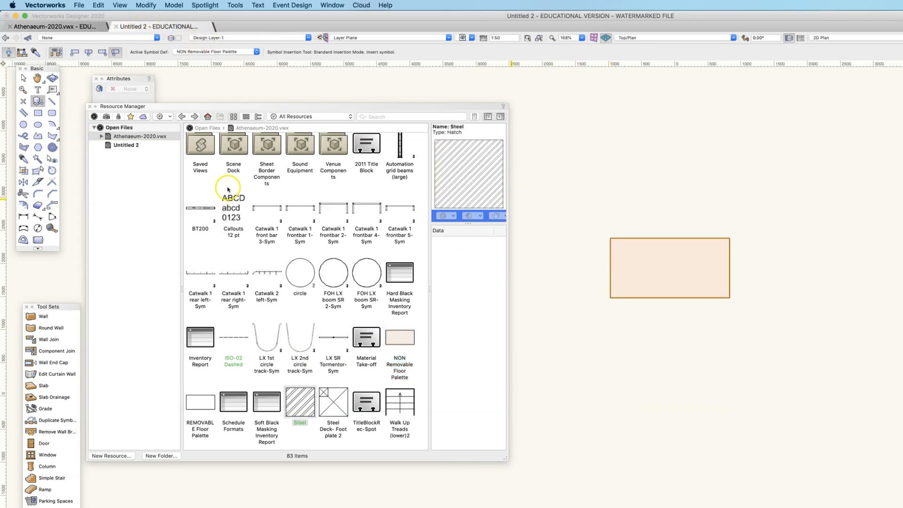
Check the Untitled 2 resources for the imported floor palette symbol and return to the Athenaeum-2020.vwx resources
drag(290, 107, 362, 126)
click(200, 166)
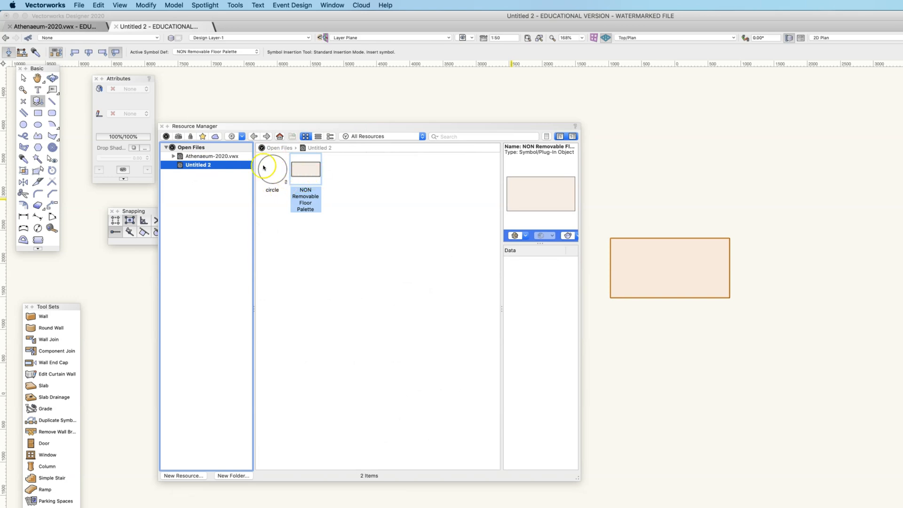
click(213, 156)
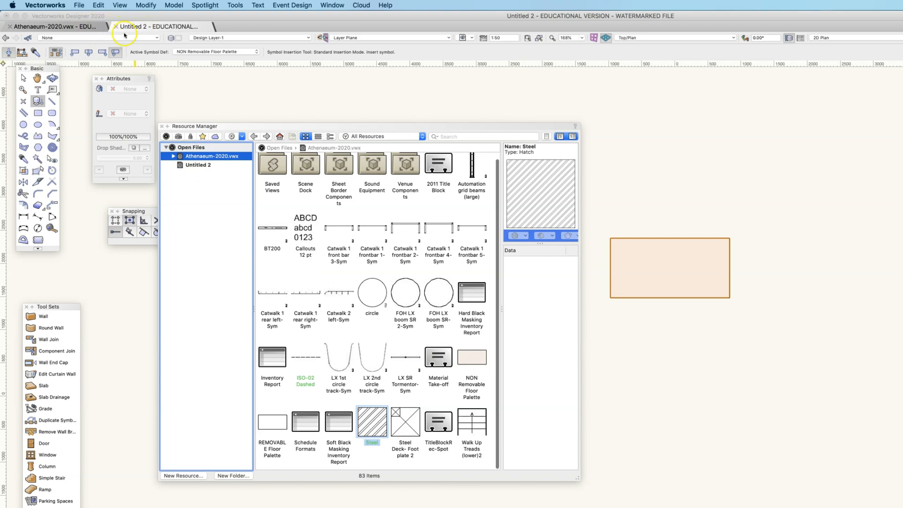
Show the Vectorworks libraries, widen the file list and open the Straight folder of Prolyte's H30V - Straight.vwx under Objects - Ent Truss
click(166, 136)
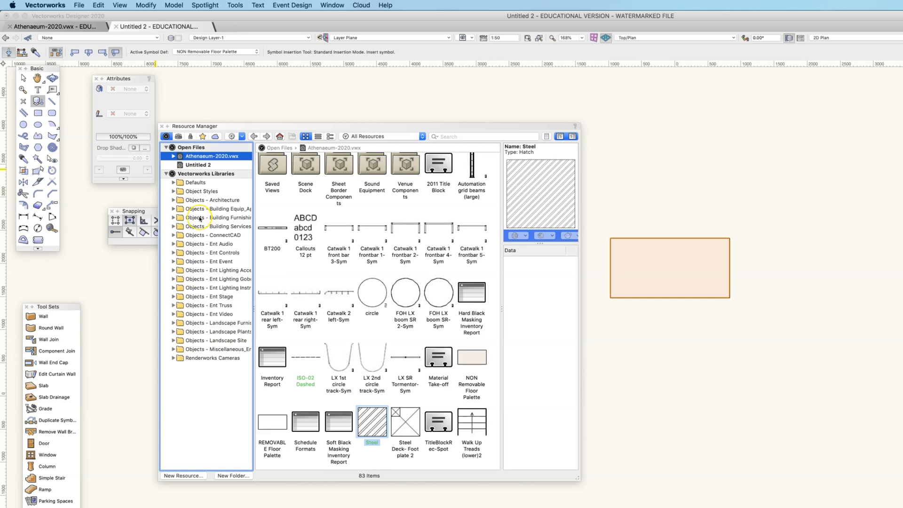
click(174, 306)
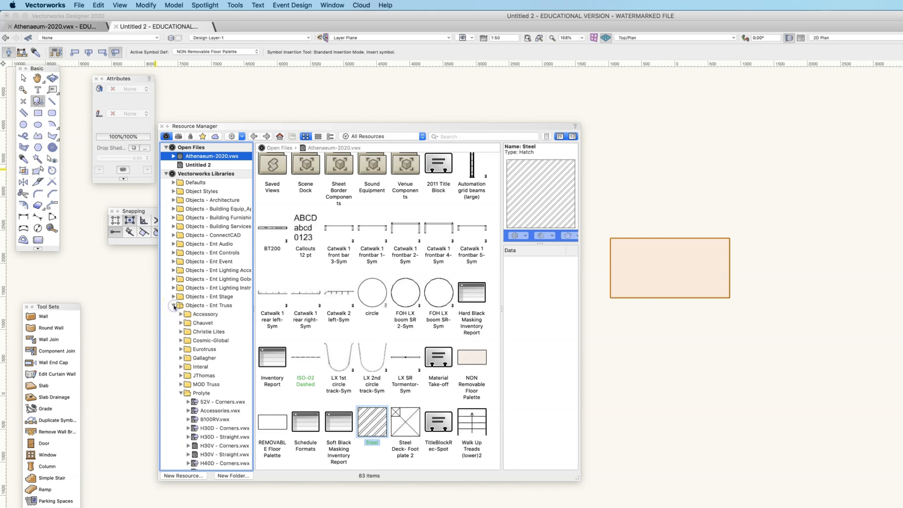
scroll(206, 326, down, 3)
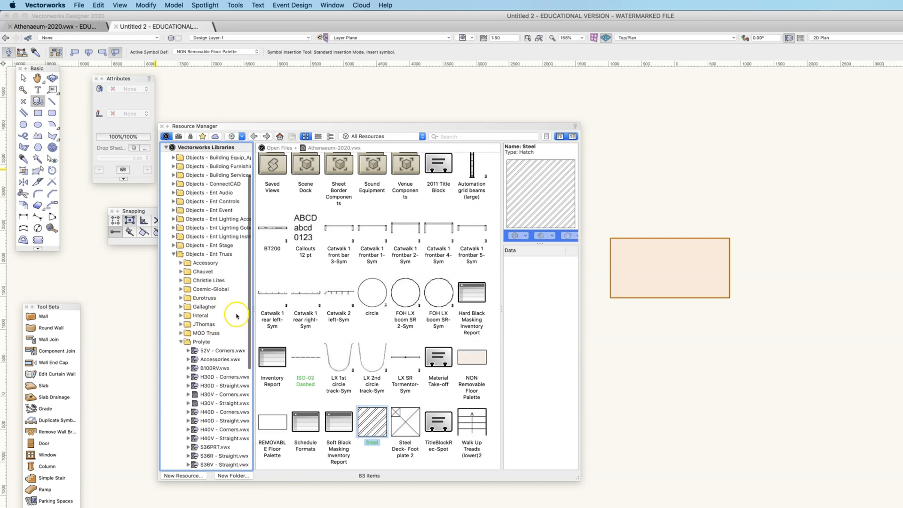
drag(254, 313, 305, 313)
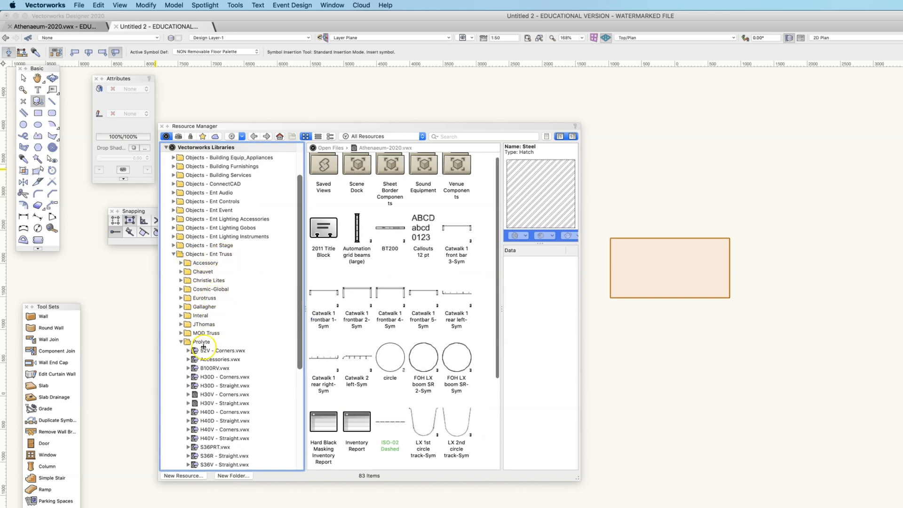
scroll(252, 359, down, 3)
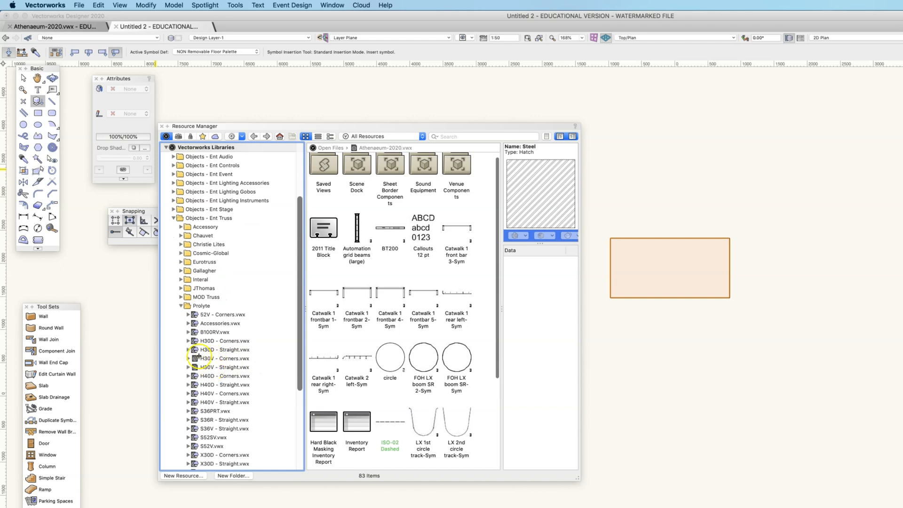
click(211, 367)
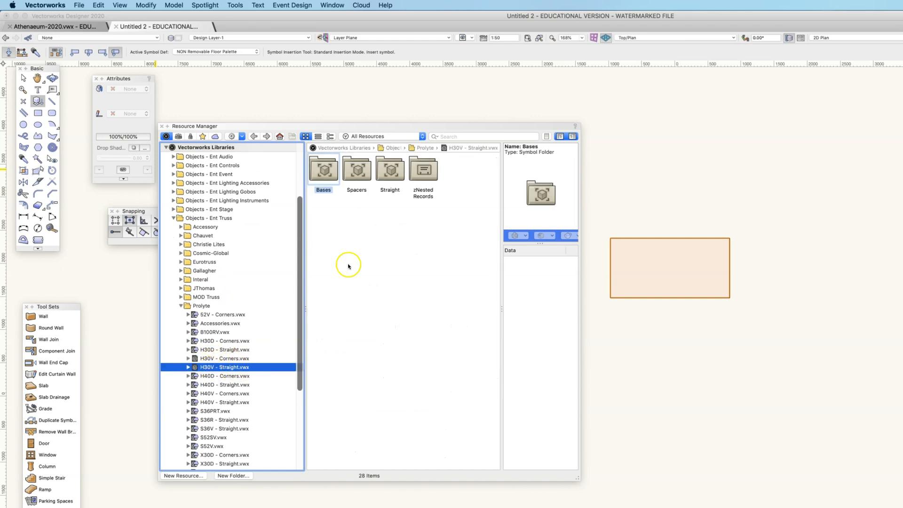
click(392, 172)
double_click(392, 172)
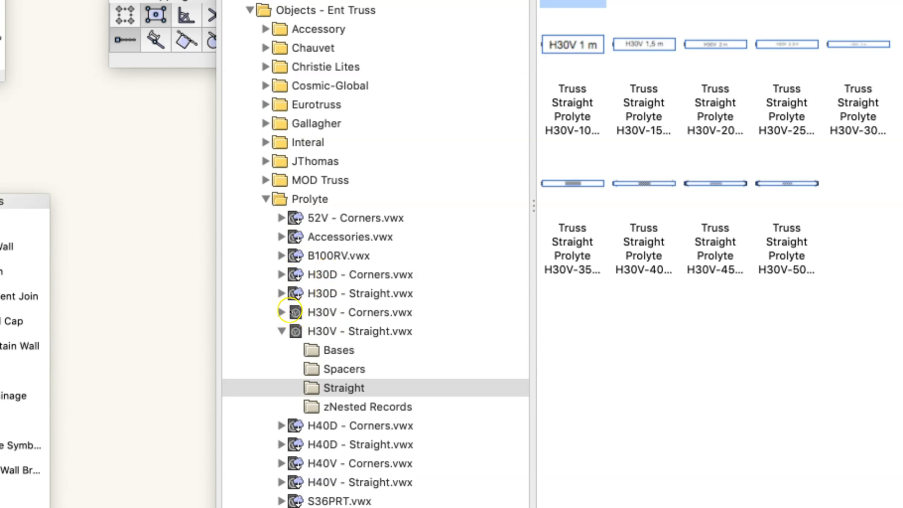
View the download options for Prolyte's H30D - Straight.vwx library file and dismiss them without downloading
right_click(323, 293)
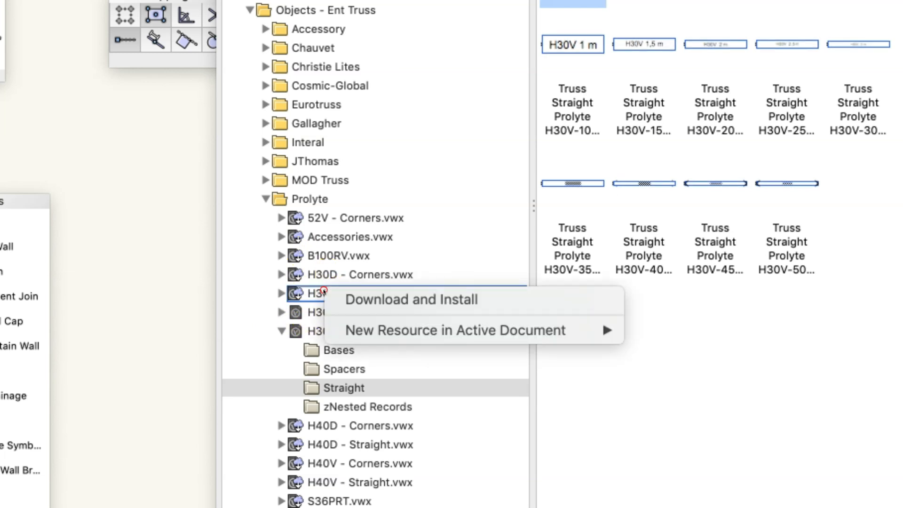
click(324, 297)
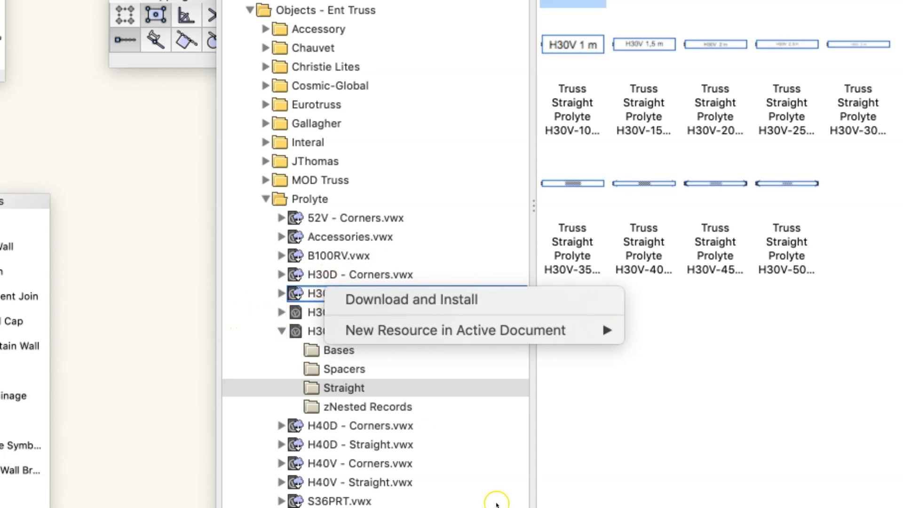
click(496, 503)
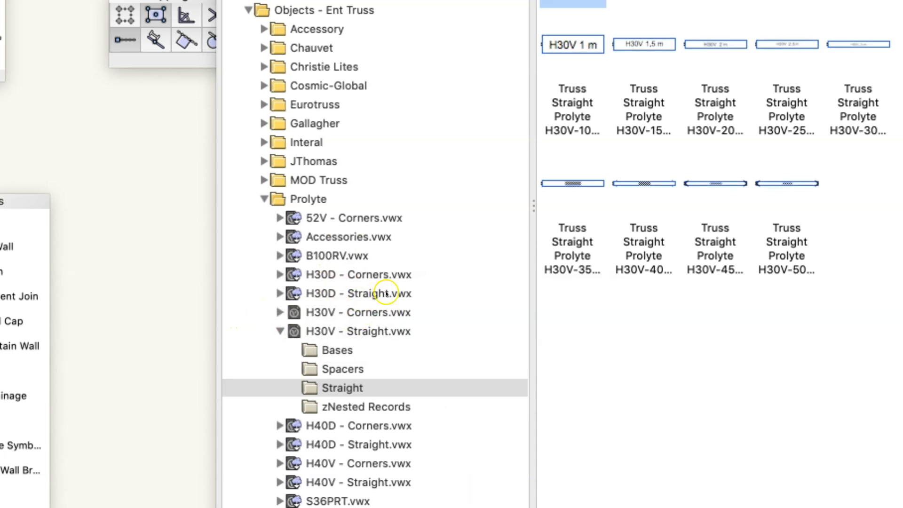
Insert the Truss Straight Prolyte H30V-150 symbol at a slight downward angle below the floor palette and show the Untitled 2 resources
scroll(387, 294, down, 1)
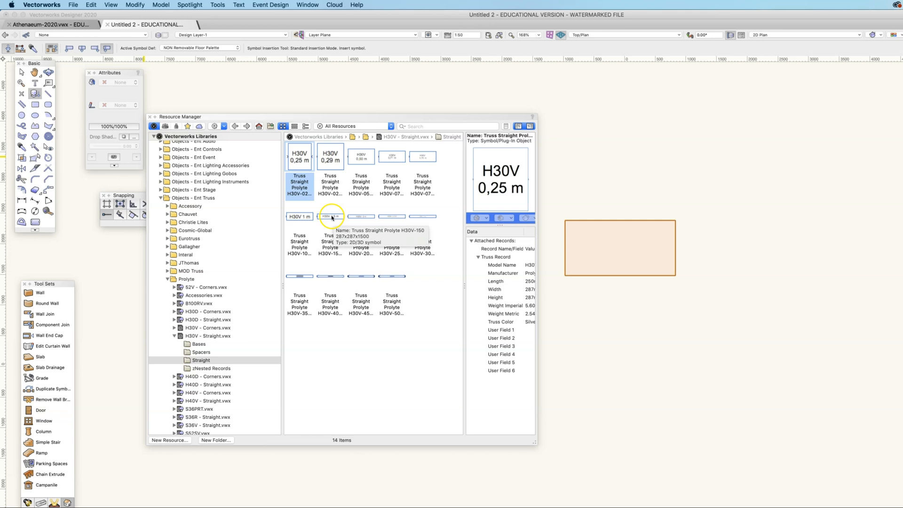
click(332, 217)
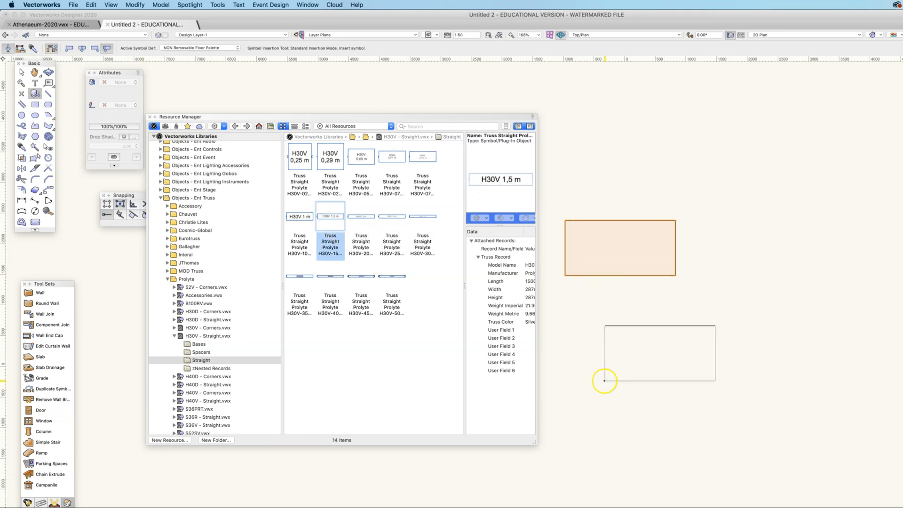
double_click(325, 214)
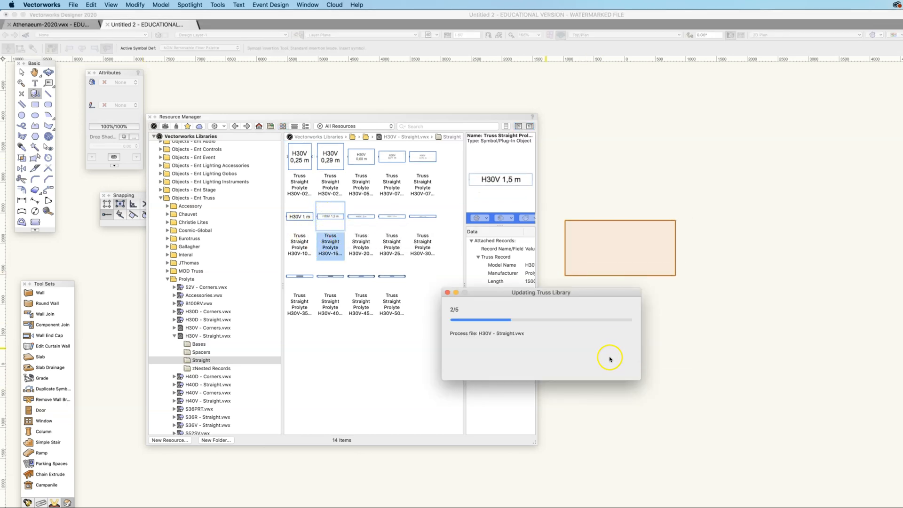
click(623, 340)
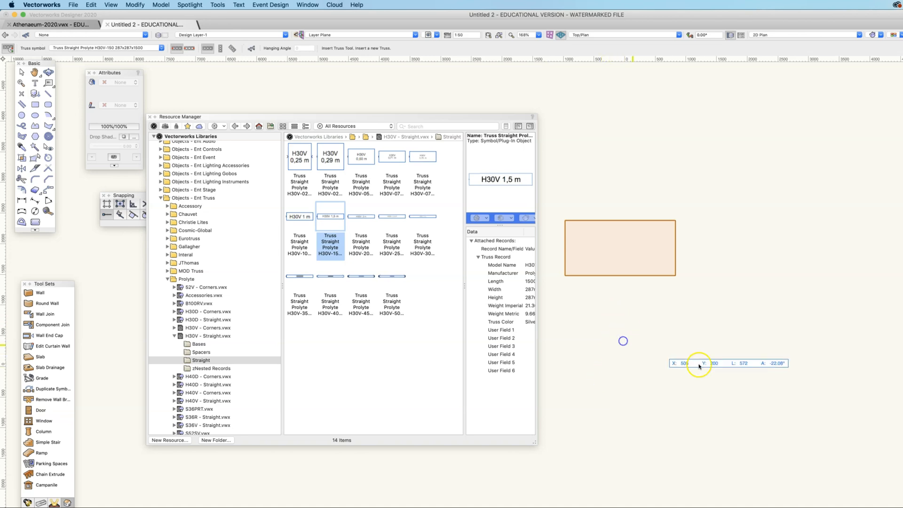
click(707, 357)
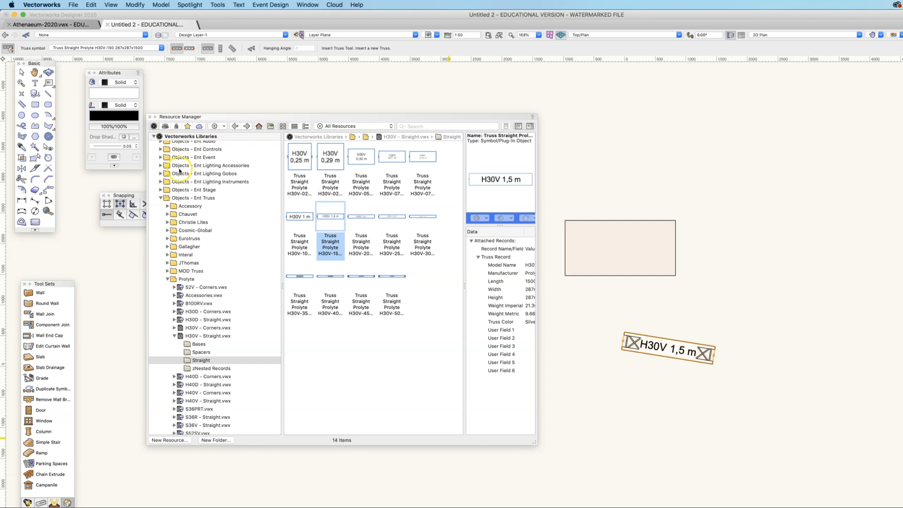
scroll(180, 171, up, 5)
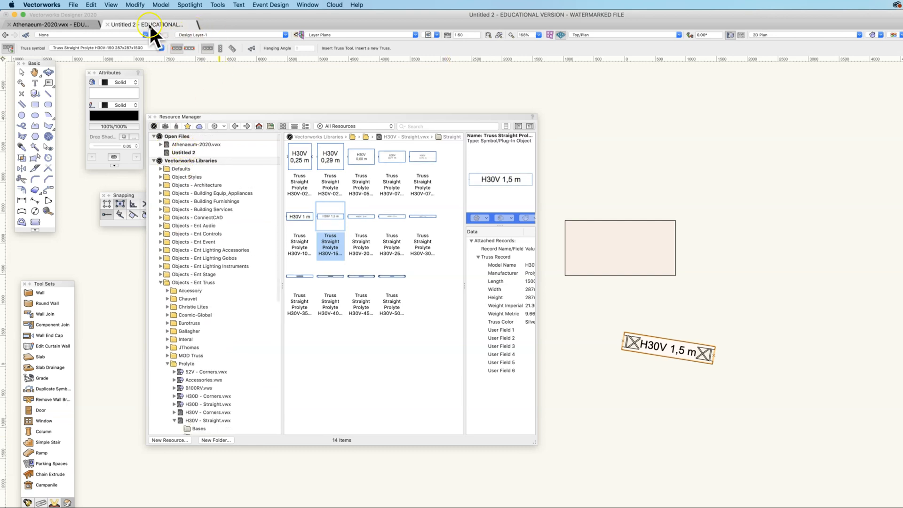
click(184, 154)
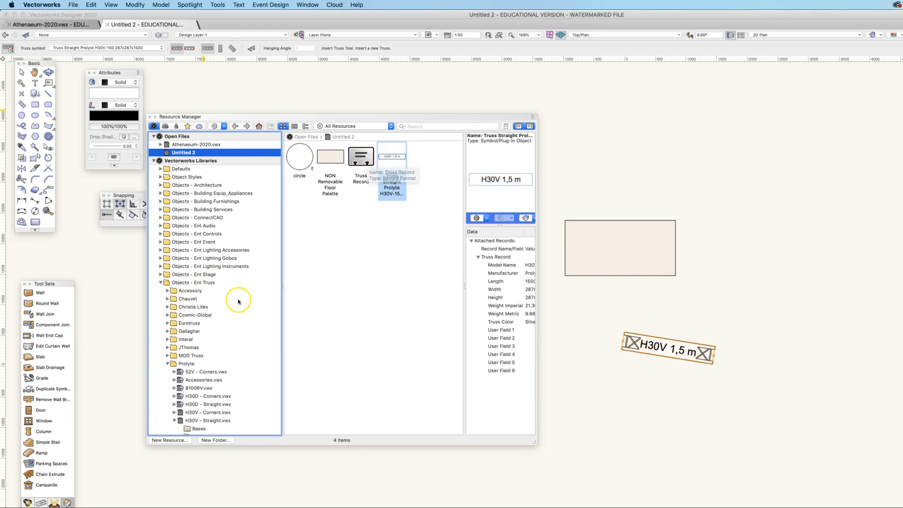
Collapse Prolyte's H30V - Straight.vwx library file and add it to the favorites
scroll(213, 314, down, 3)
scroll(213, 314, down, 2)
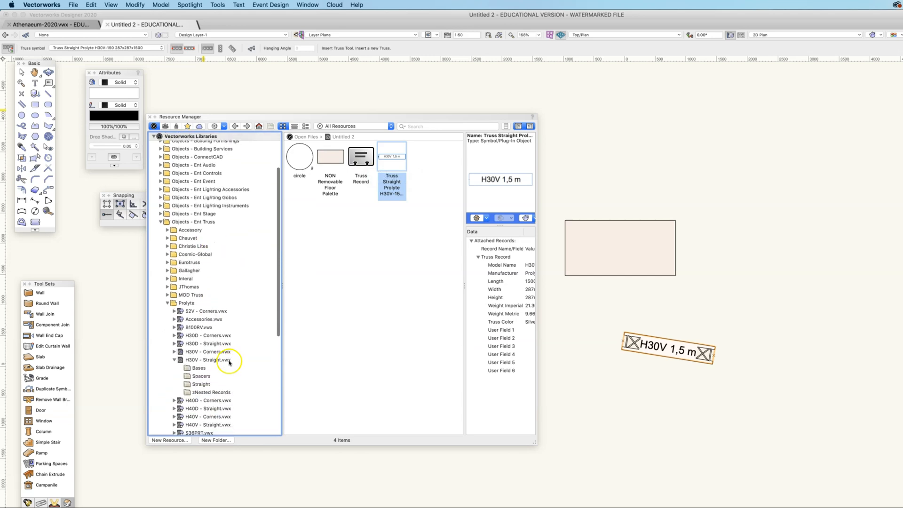
click(175, 341)
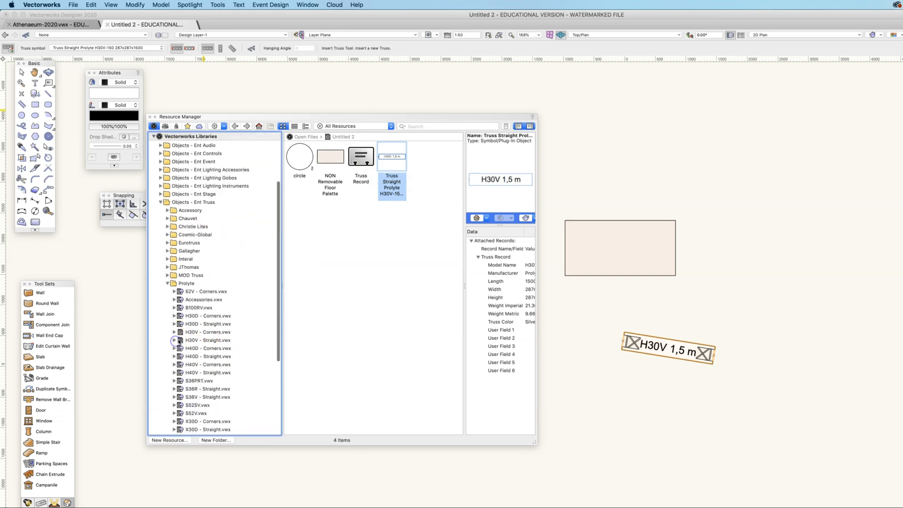
right_click(216, 339)
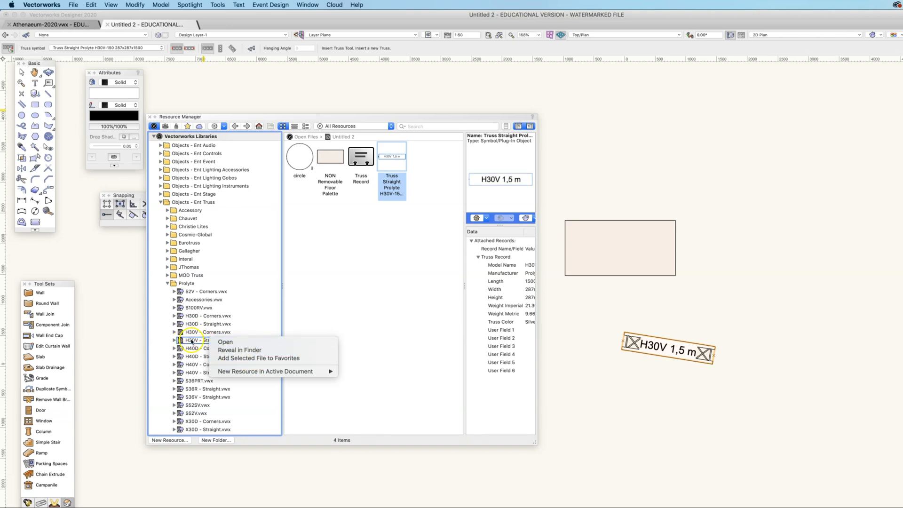
click(166, 289)
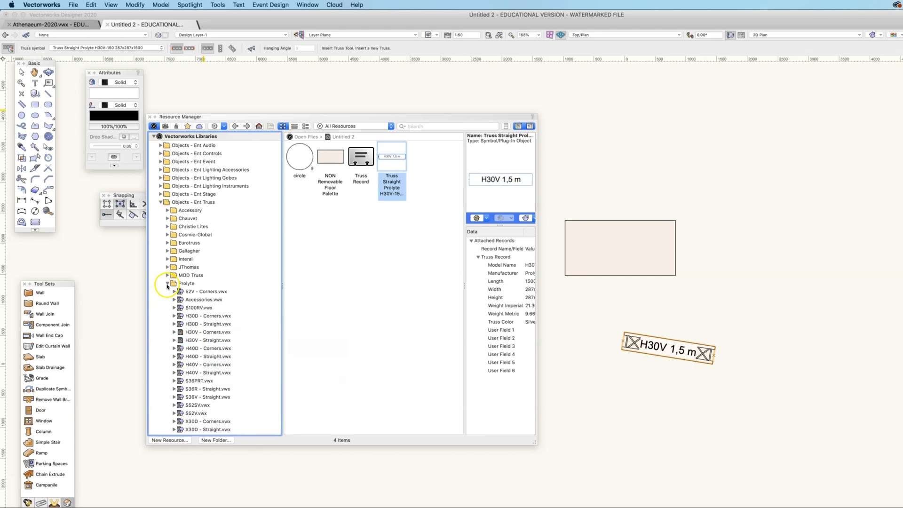
Collapse the Prolyte and Objects - Ent Truss folders and show the favorites instead of the Vectorworks libraries
click(168, 283)
click(161, 259)
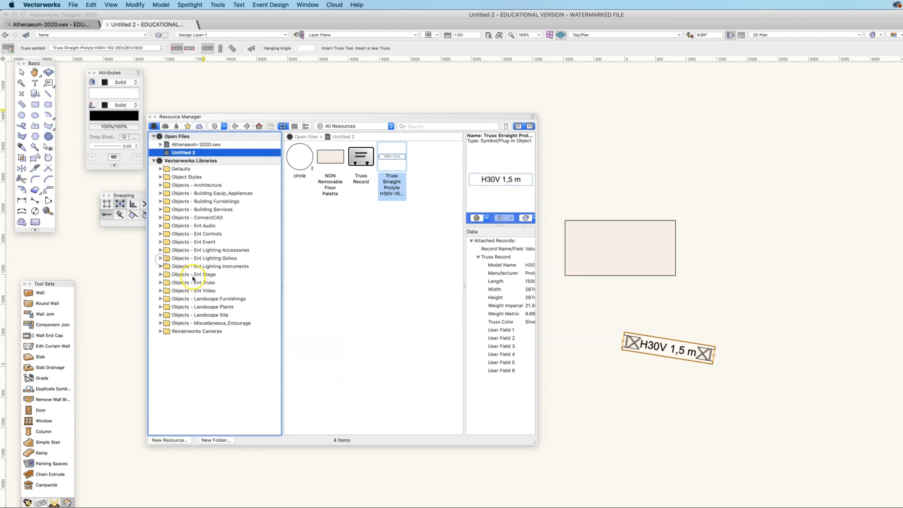
click(155, 125)
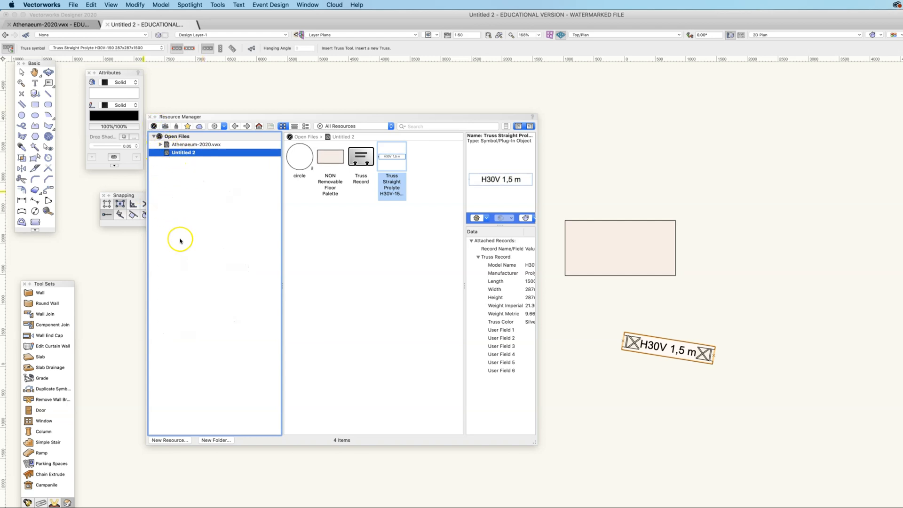
click(188, 127)
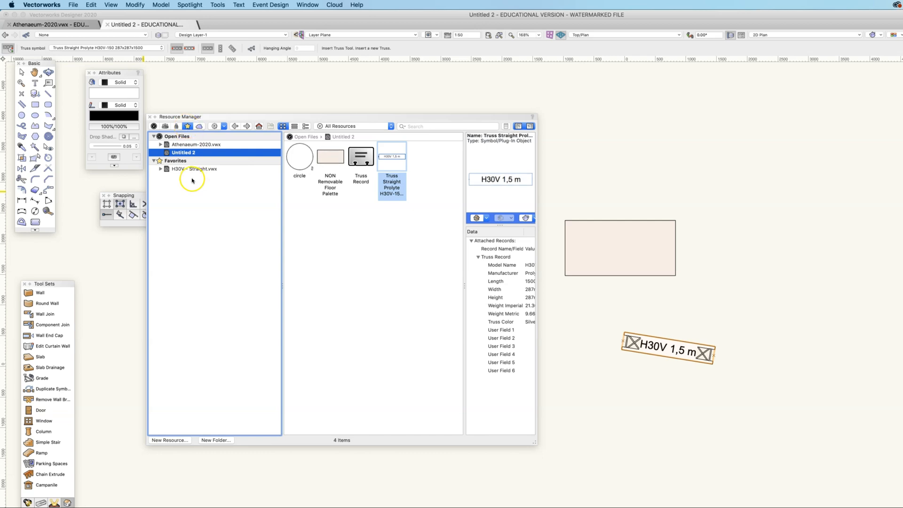
Show the Vectorworks libraries and add Prolyte's H30V - Corners.vwx from Objects - Ent Truss to the Root favorites folder
click(154, 126)
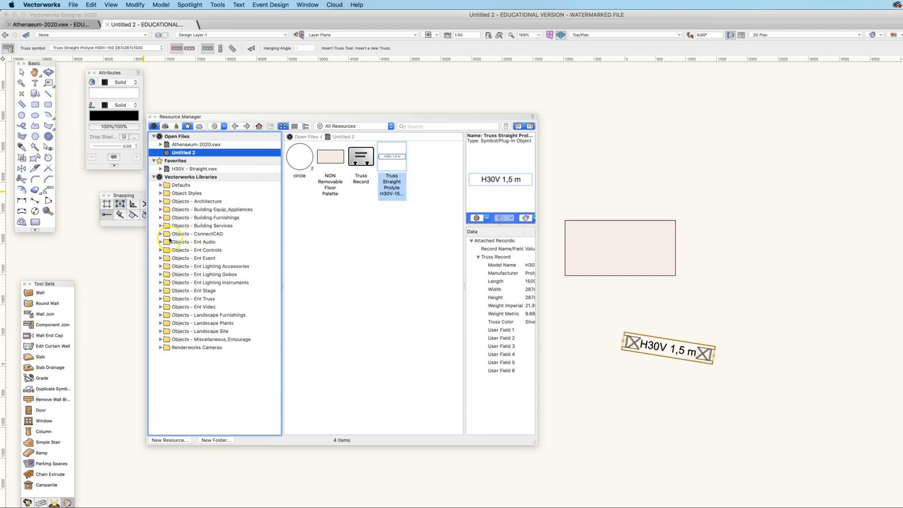
click(161, 299)
click(167, 380)
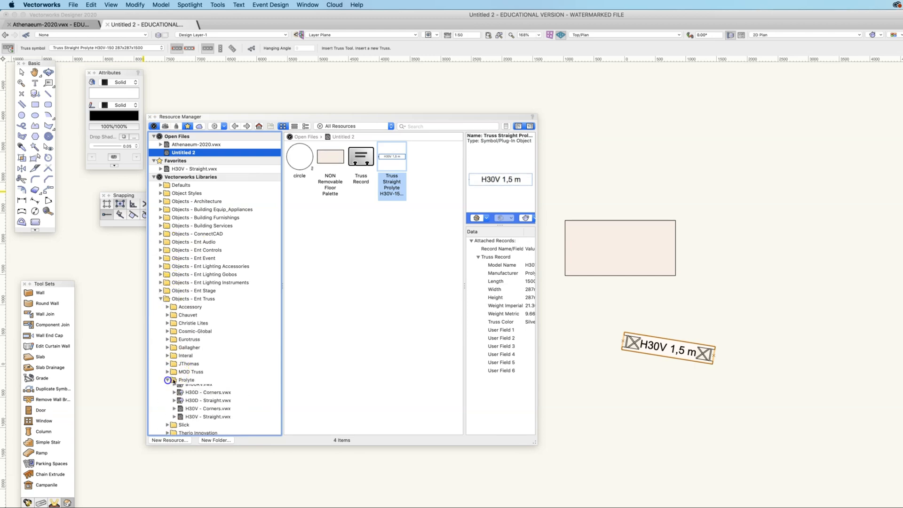
scroll(213, 361, down, 3)
scroll(213, 361, down, 3)
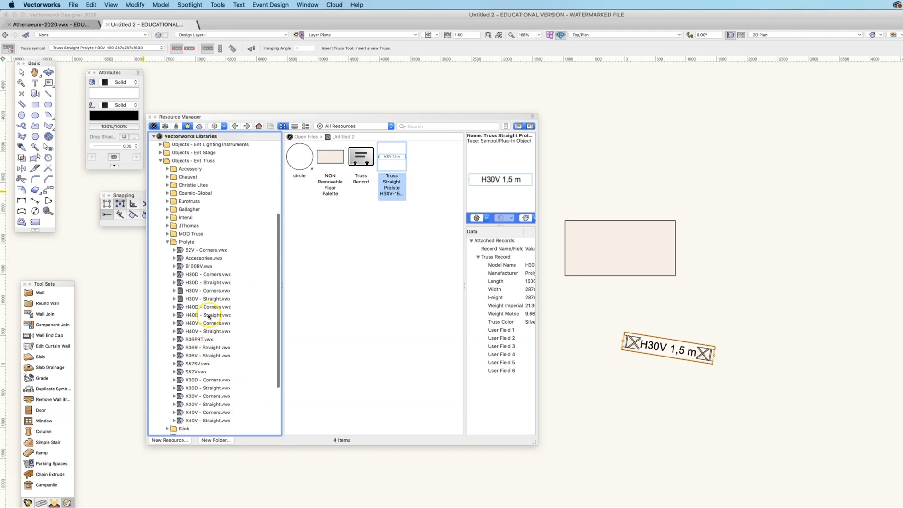
click(220, 291)
right_click(221, 290)
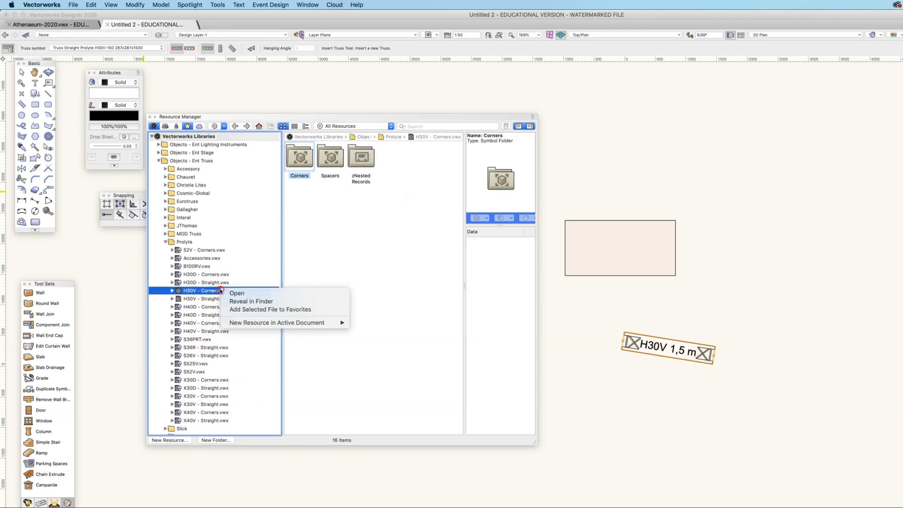
click(260, 310)
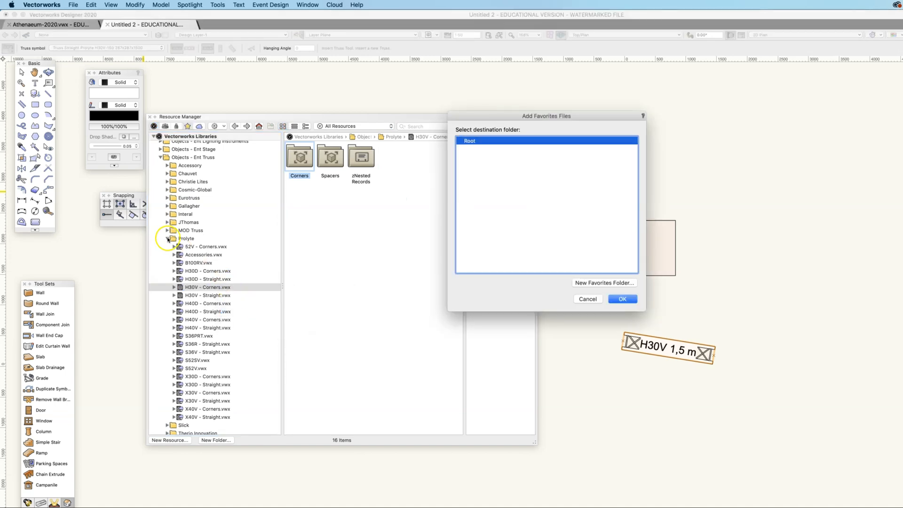
click(625, 300)
Collapse the Prolyte and Objects - Ent Truss folders and hide the Vectorworks libraries
click(168, 247)
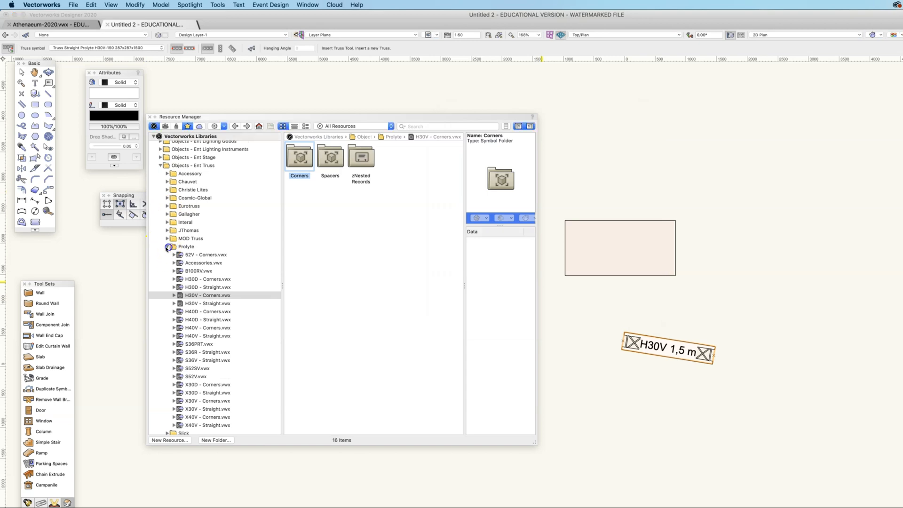
click(161, 260)
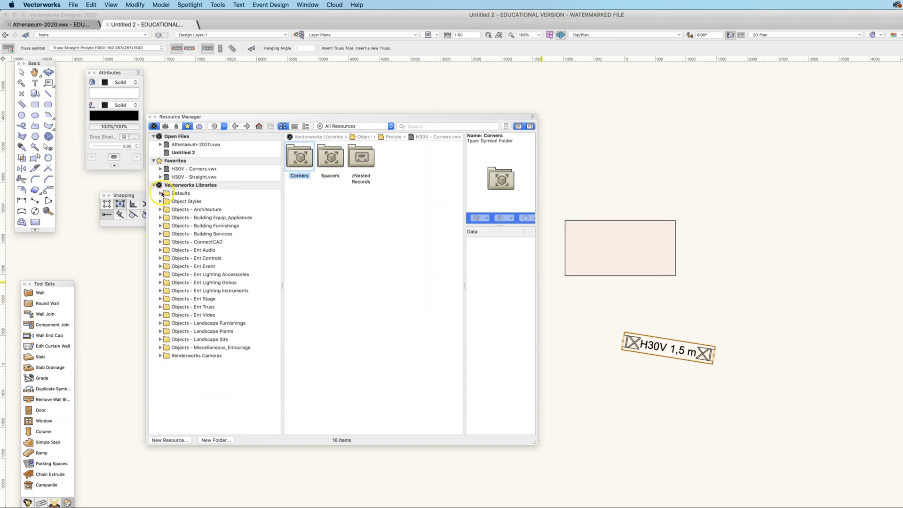
click(153, 126)
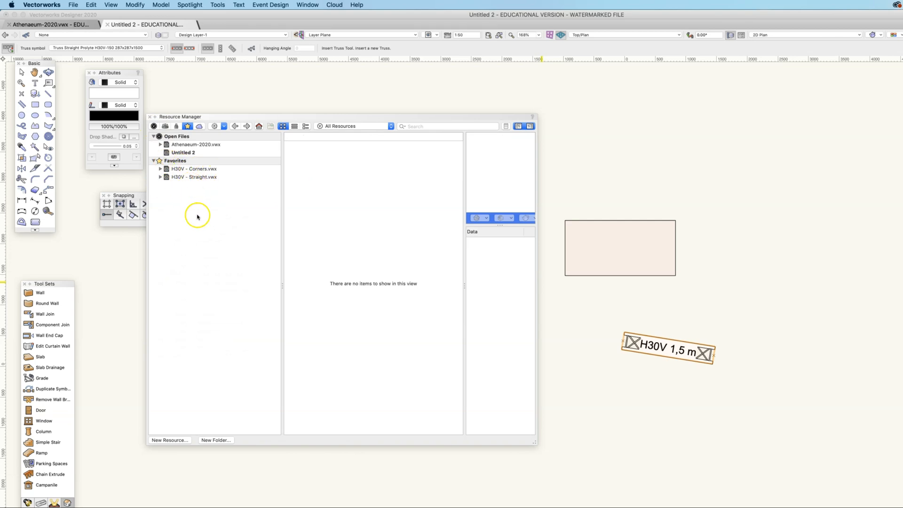
View the Workgroup Libraries and User Libraries sections, and hide them together with the favorites
click(168, 127)
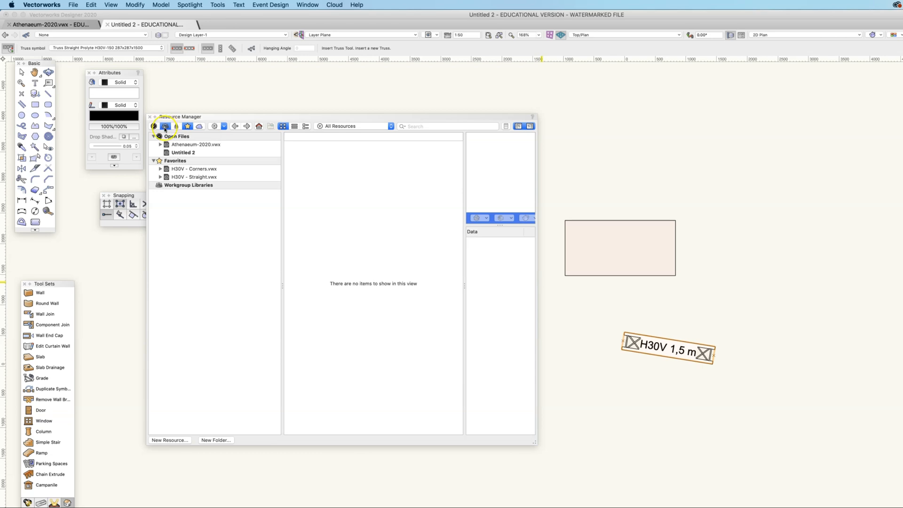
click(176, 127)
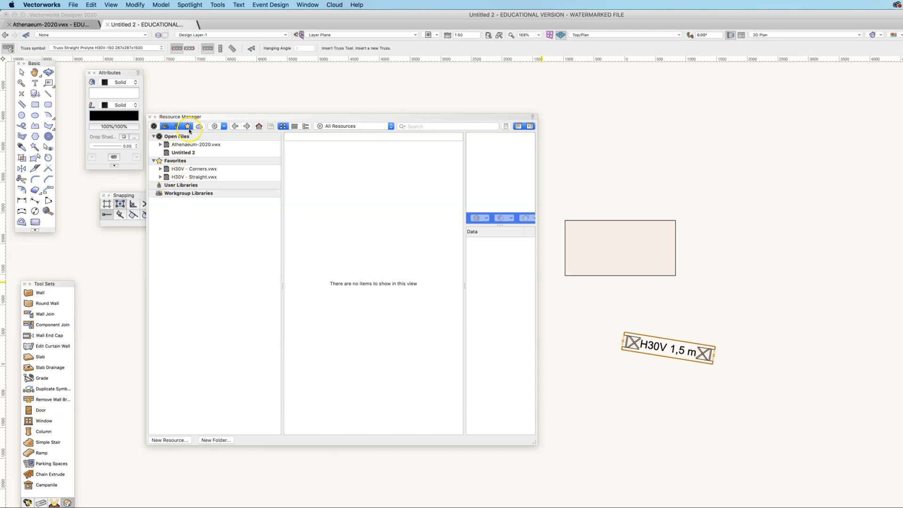
click(182, 128)
click(165, 126)
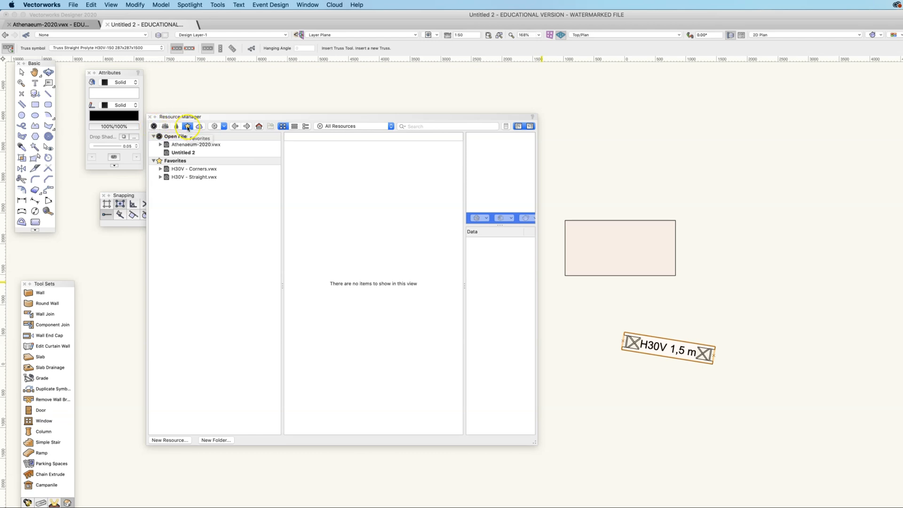
click(187, 128)
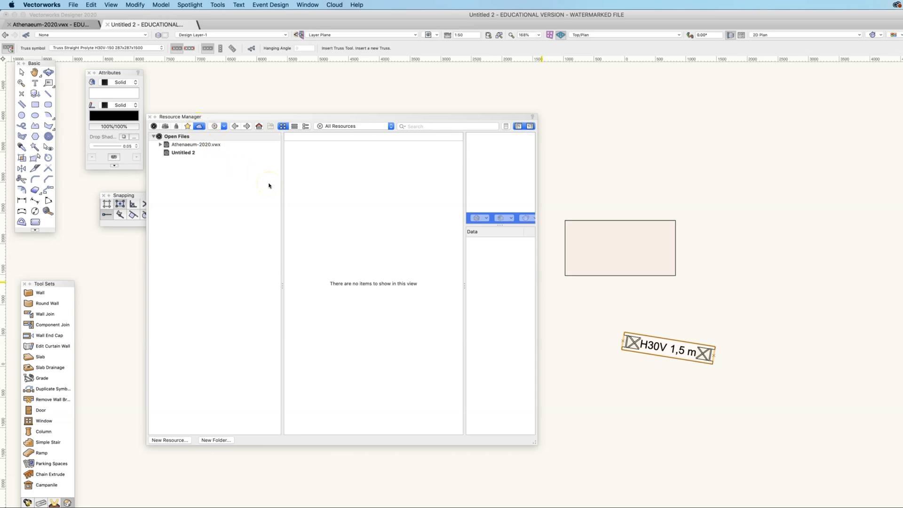
Browse the resources of Construction models.vwx from the Construction folder without opening it as a drawing
click(205, 146)
click(224, 127)
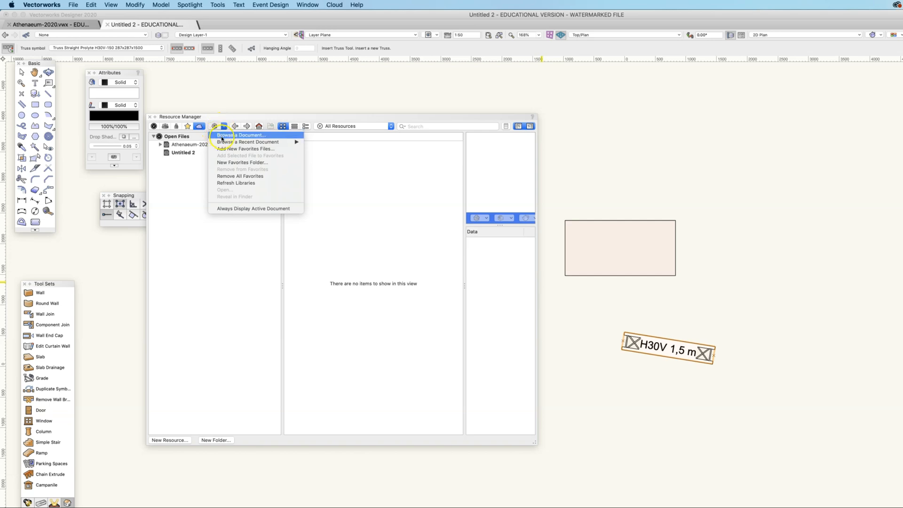
click(248, 135)
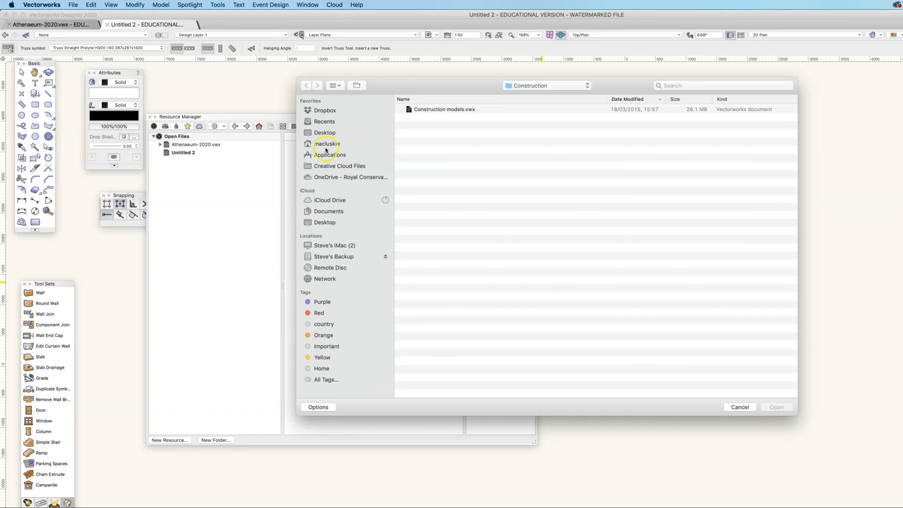
click(415, 112)
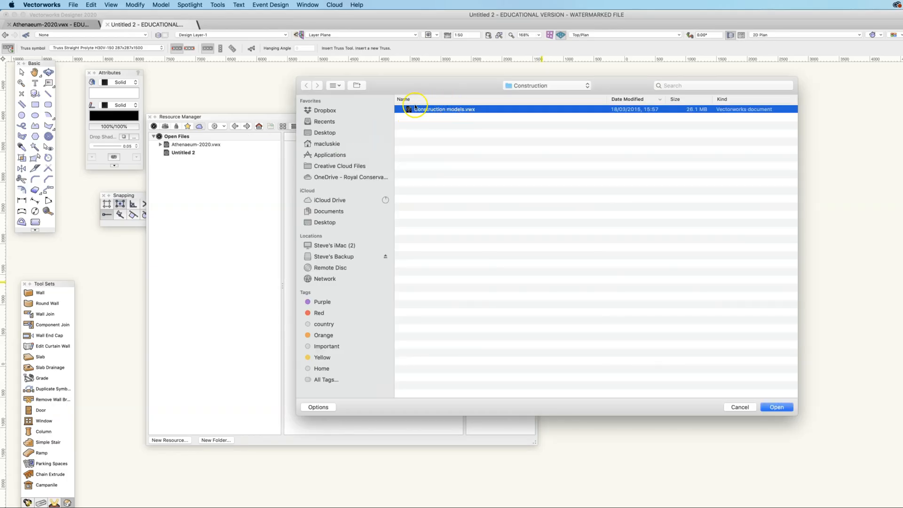
click(778, 407)
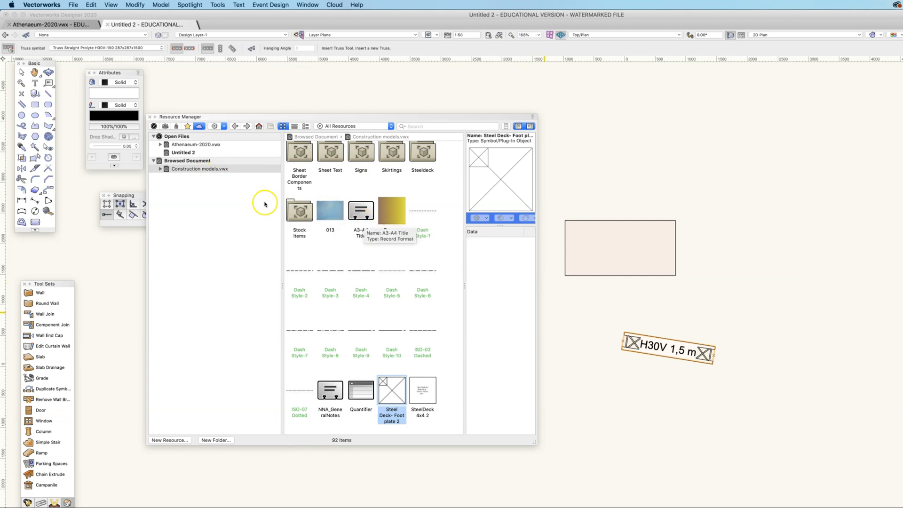
Insert the Steel Deck- Foot plate 2 symbol from Construction models.vwx just below the floor palette
scroll(338, 277, down, 2)
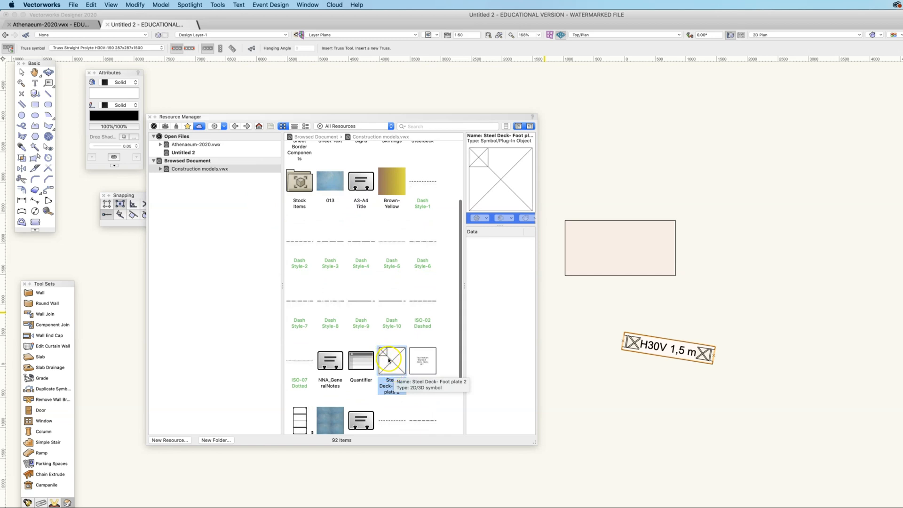
double_click(392, 361)
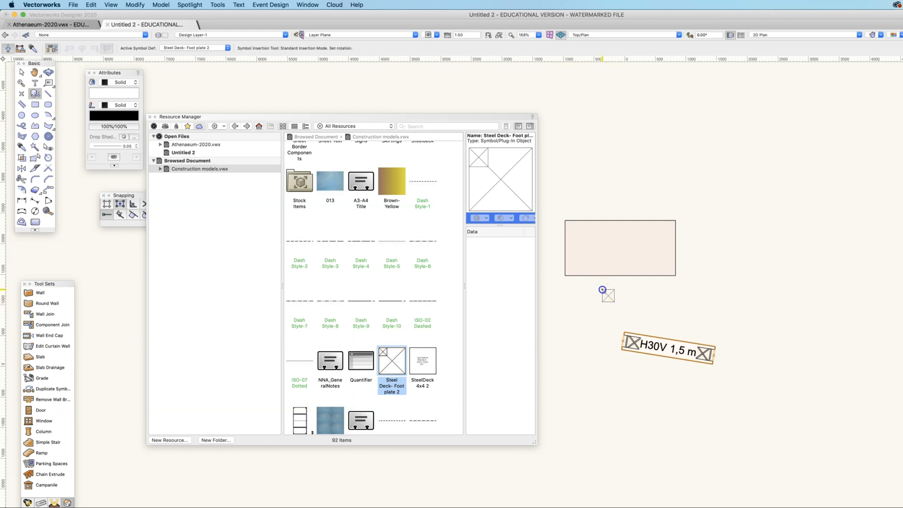
click(608, 295)
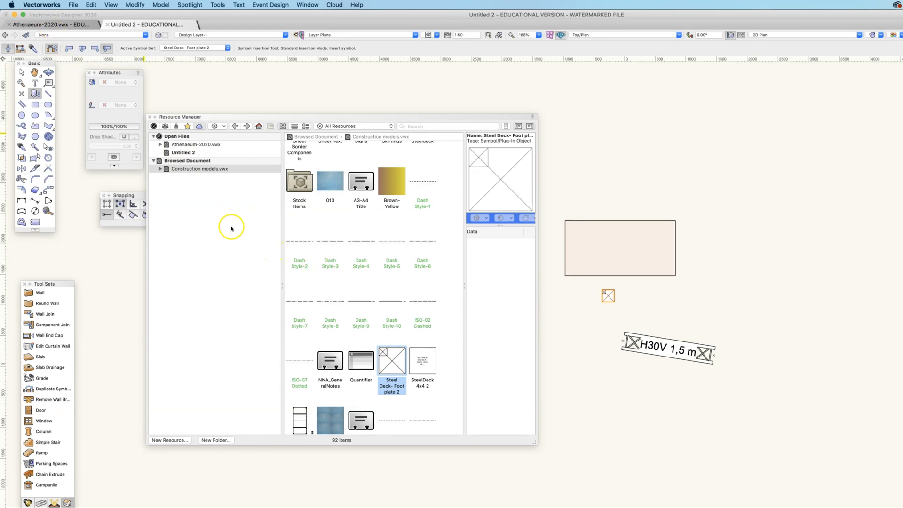
scroll(377, 305, down, 3)
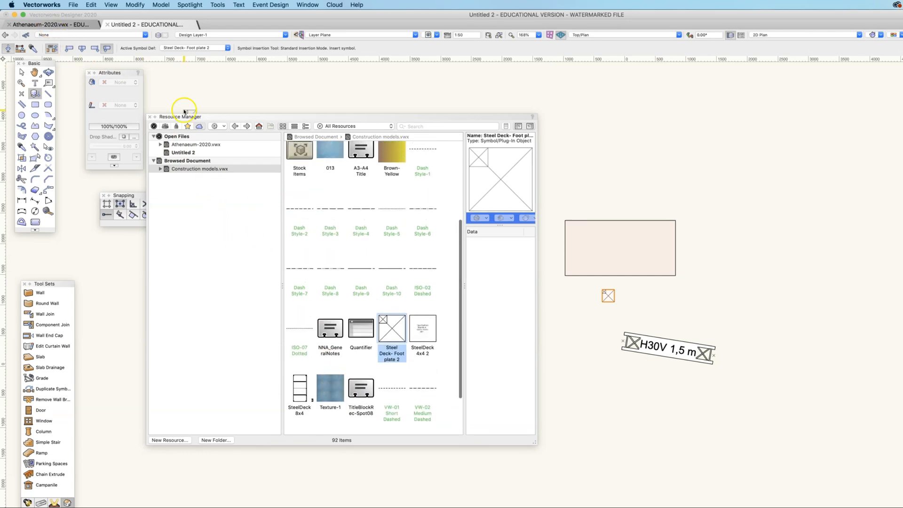
click(225, 126)
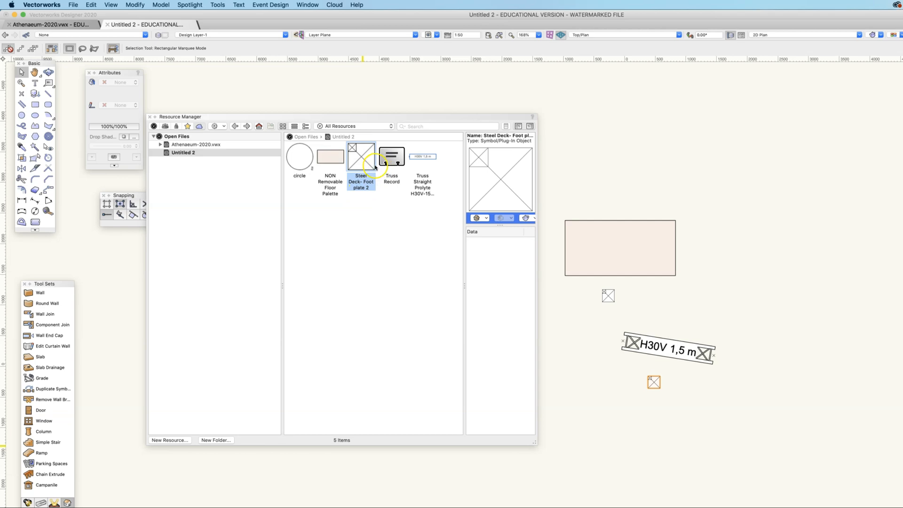
Search all libraries for "etc" and look through the lighting instrument, control and power resources found
click(416, 126)
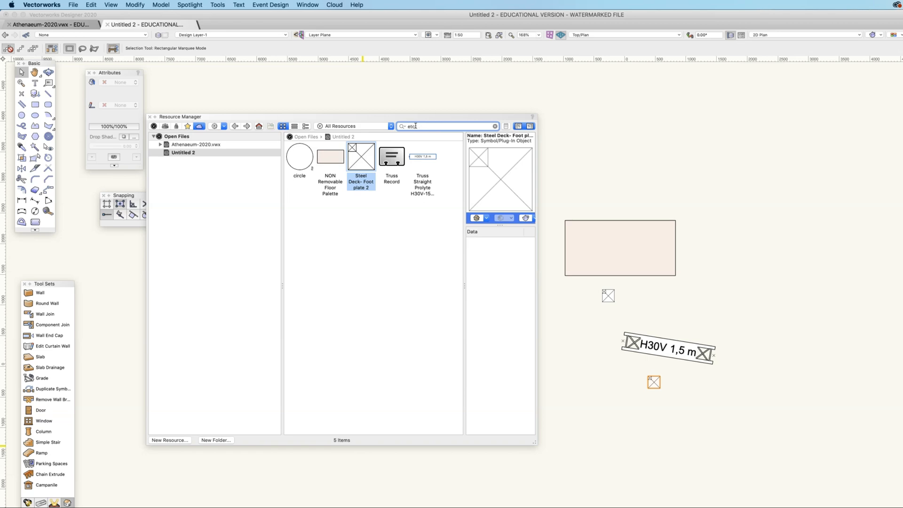
key(Return)
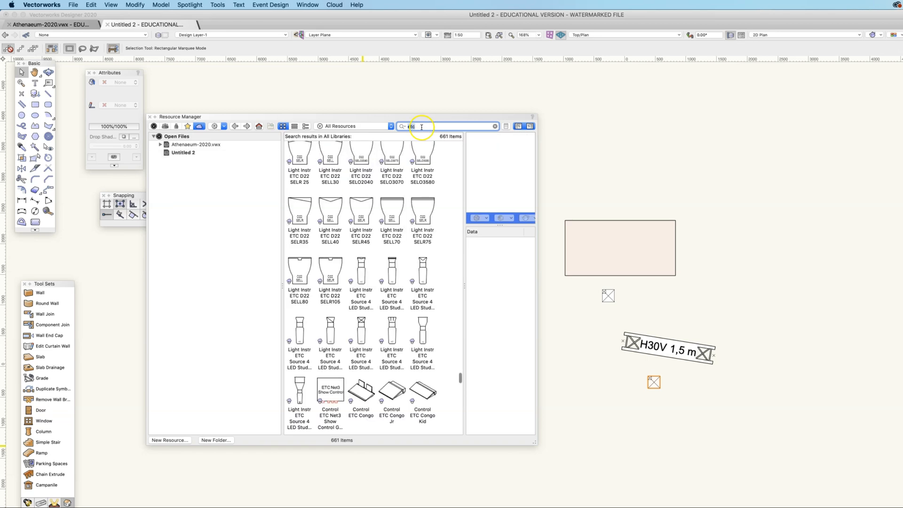
scroll(332, 222, down, 15)
scroll(334, 212, down, 3)
scroll(348, 184, up, 3)
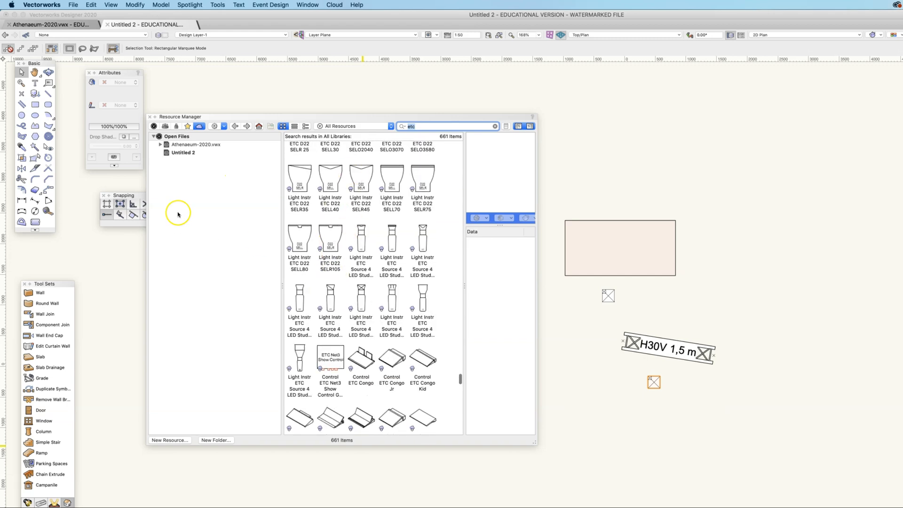
scroll(412, 307, down, 10)
scroll(406, 311, down, 8)
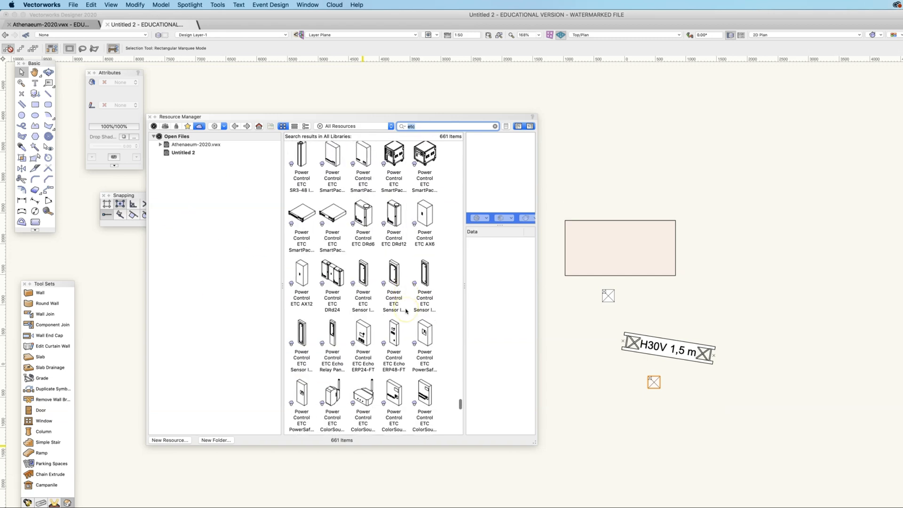
scroll(407, 311, up, 5)
scroll(406, 310, up, 3)
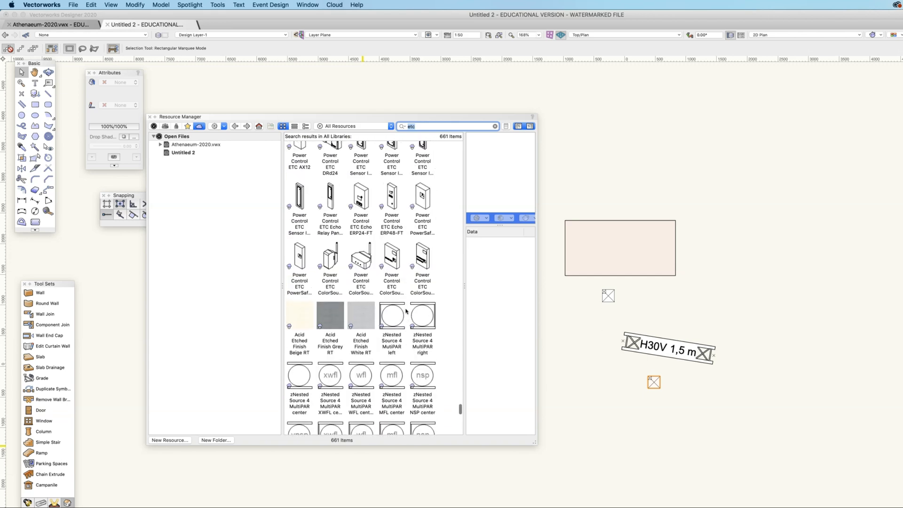
scroll(382, 292, up, 15)
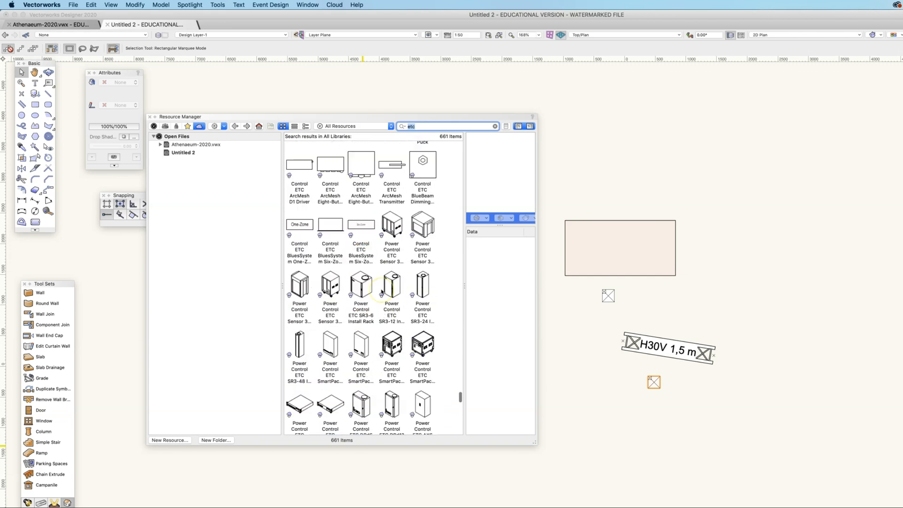
scroll(382, 292, up, 15)
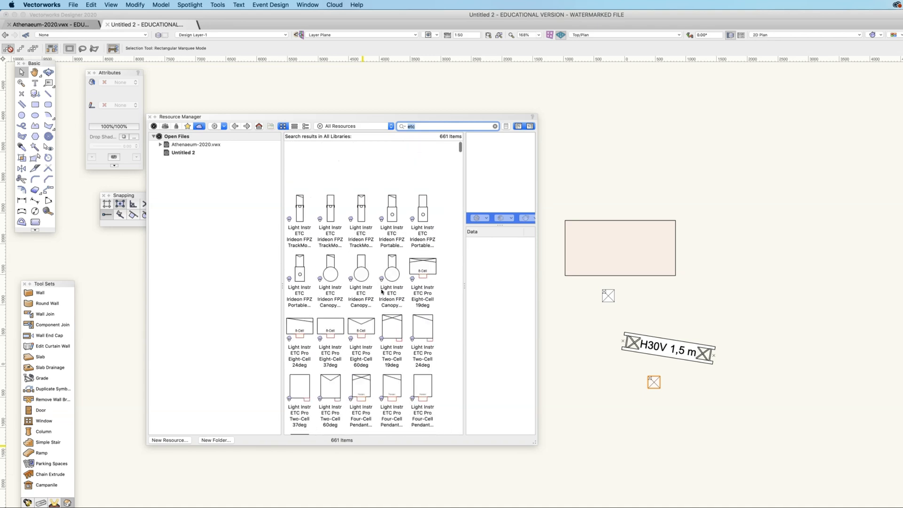
scroll(368, 329, up, 10)
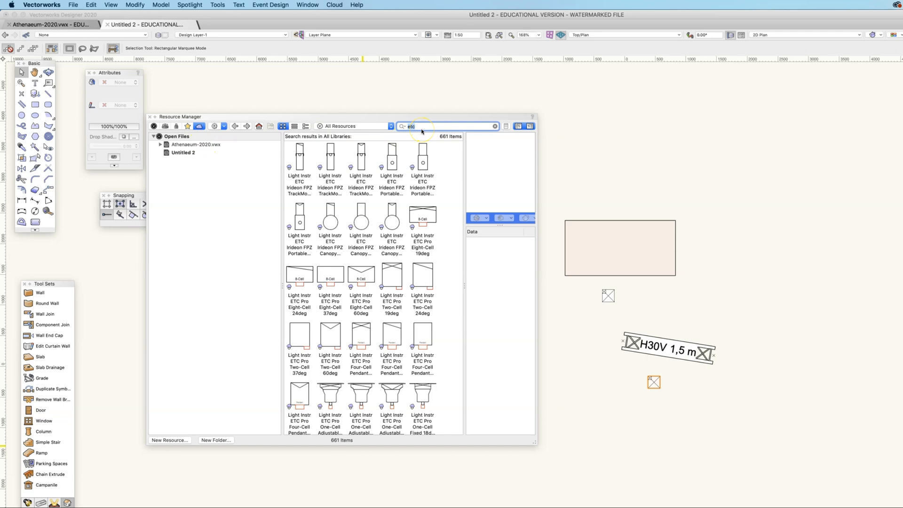
Add the tag "steeldeck" to the Steel Deck- Foot plate 2 symbol in Untitled 2
click(181, 153)
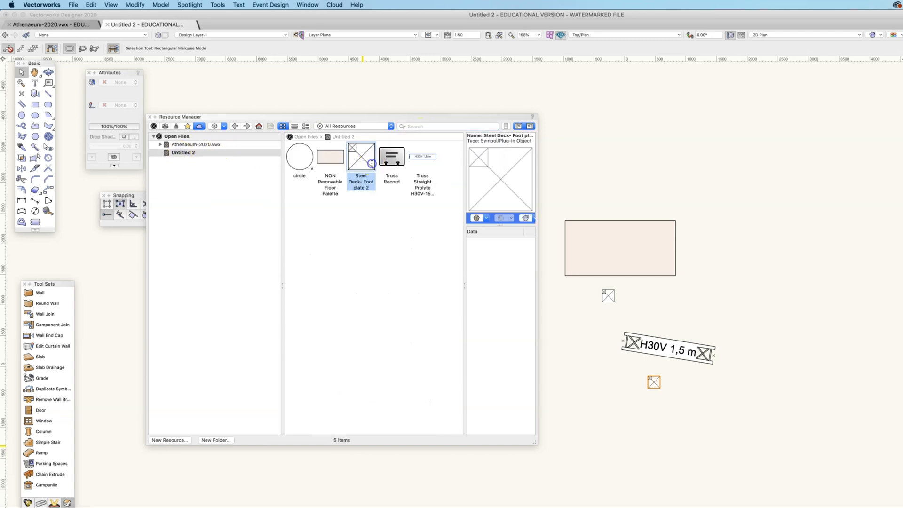
right_click(349, 165)
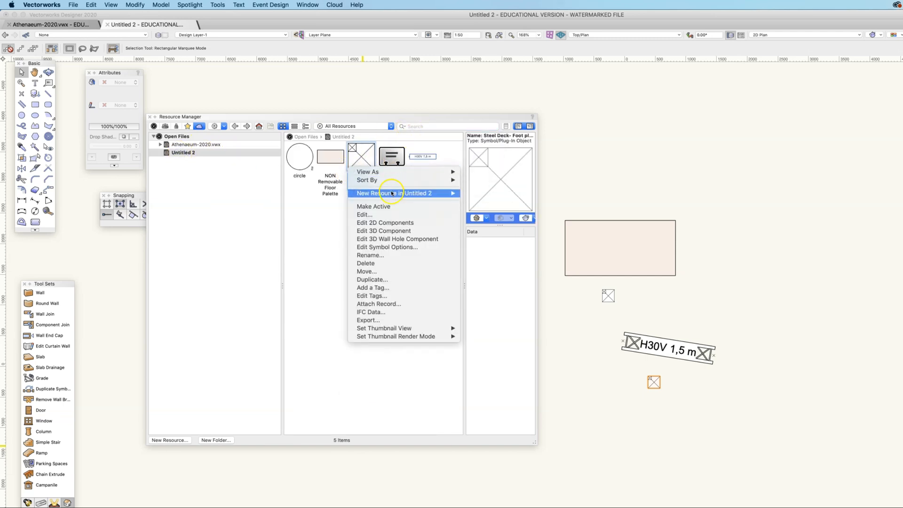
click(373, 288)
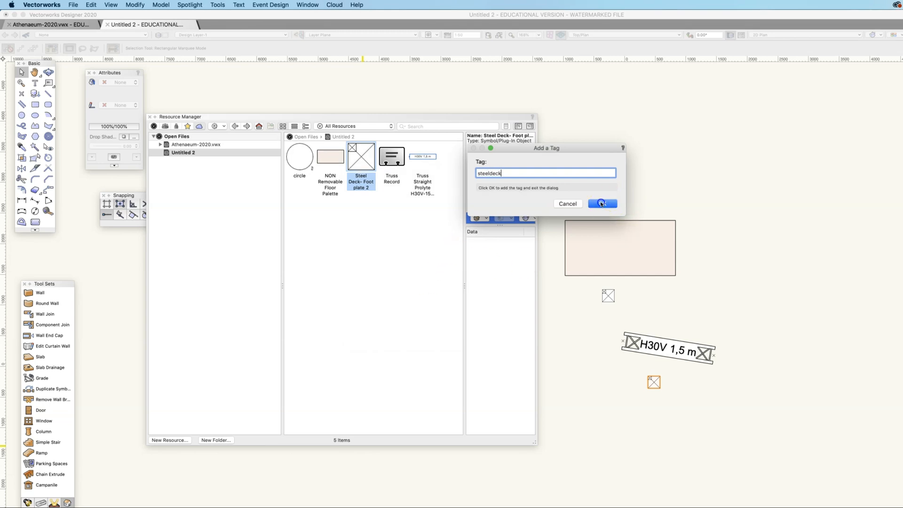
click(602, 204)
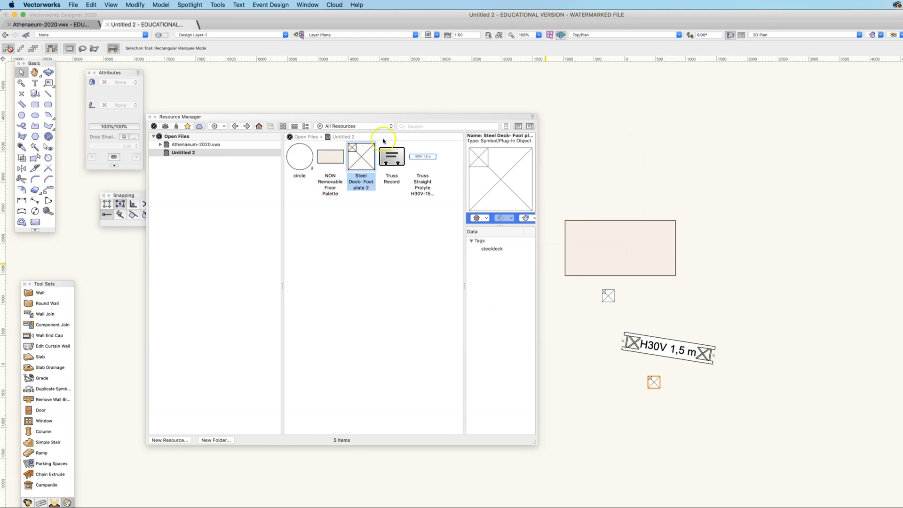
Search all libraries for the tag "steeldeck"
click(417, 127)
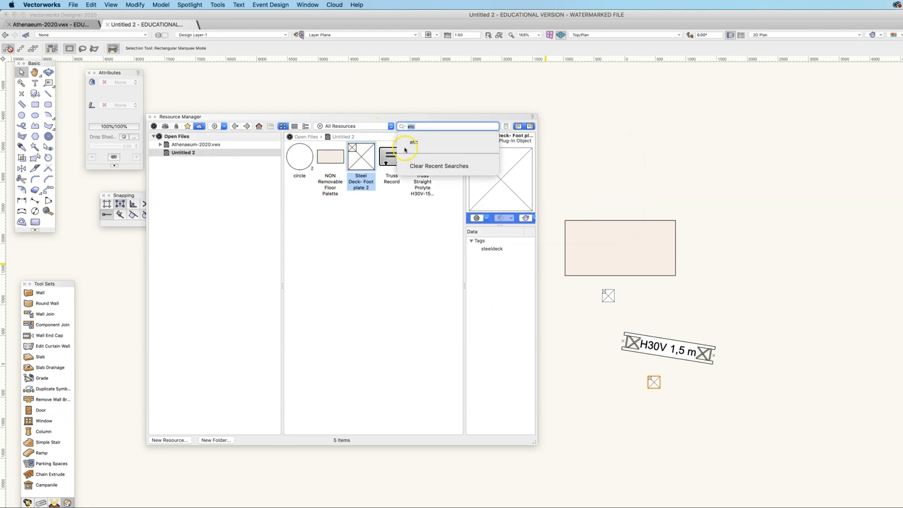
text(steeldeck)
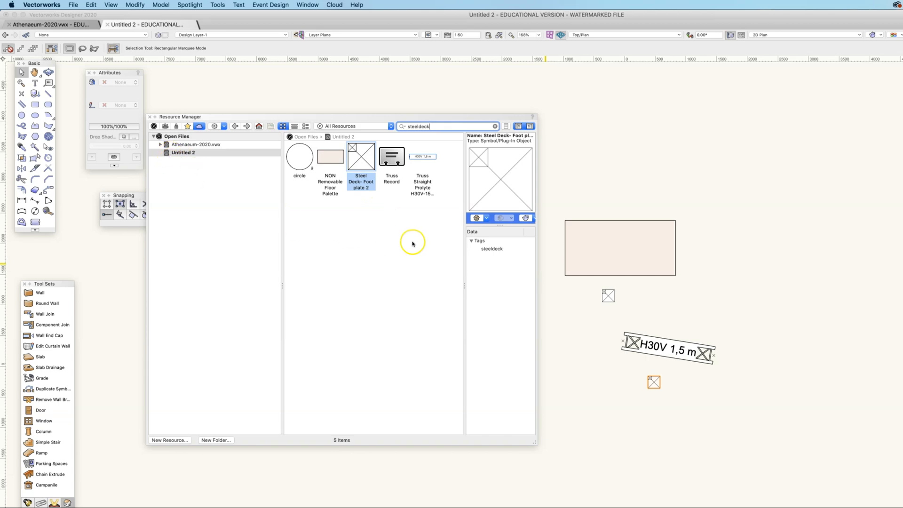
key(Return)
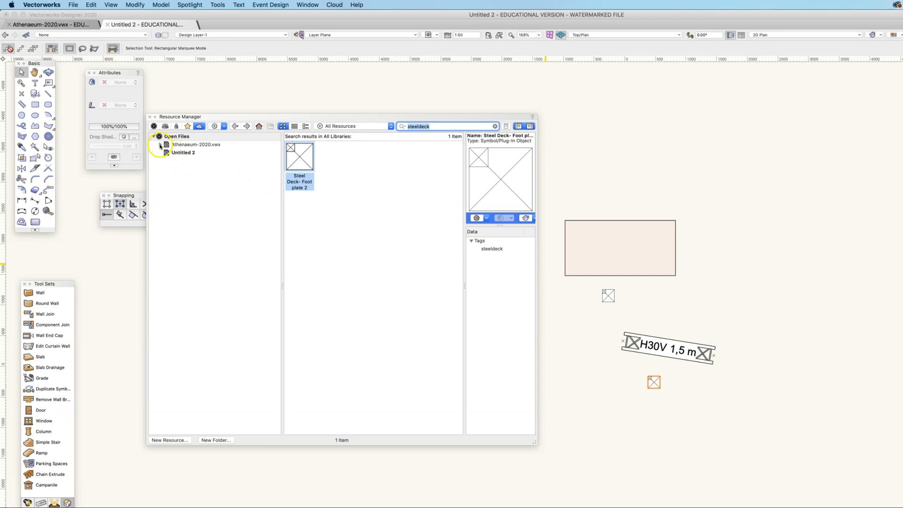
Browse Construction models.vwx again without opening it as a drawing, and show the contents of its Stock Items folder
click(225, 126)
click(245, 134)
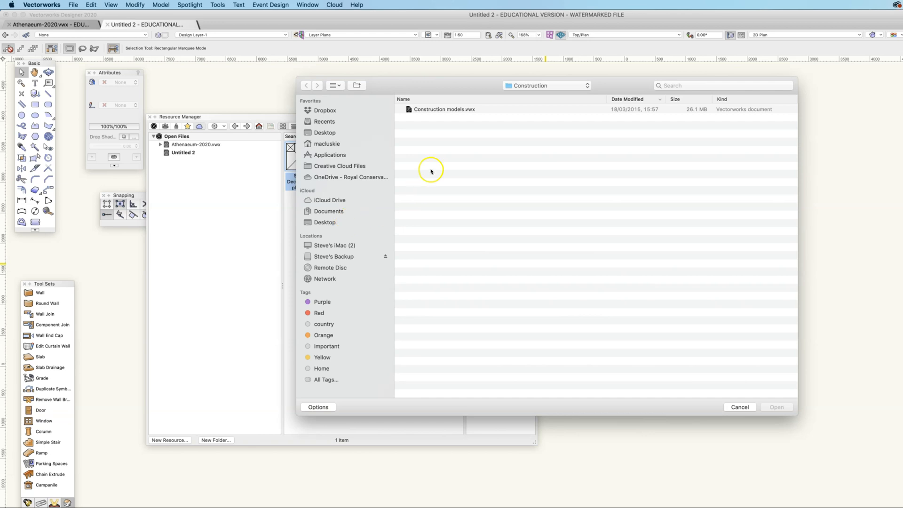
click(443, 110)
click(777, 407)
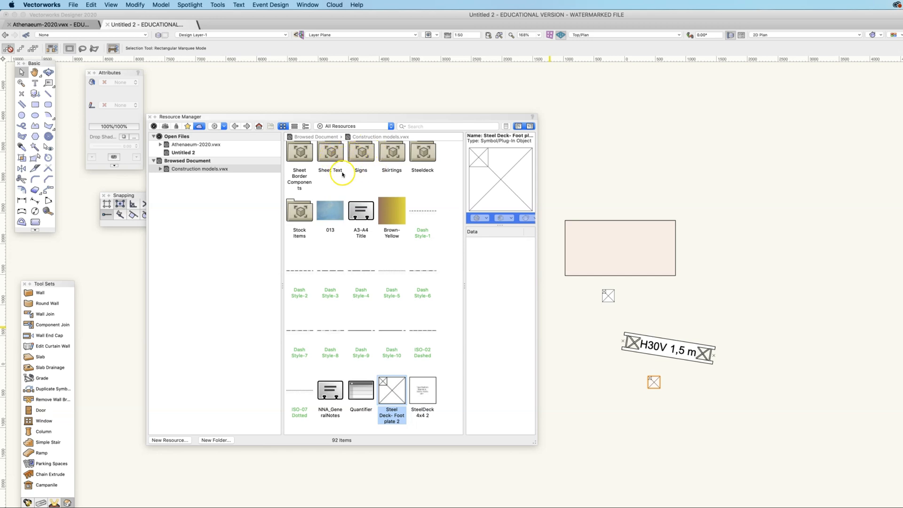
scroll(342, 175, down, 5)
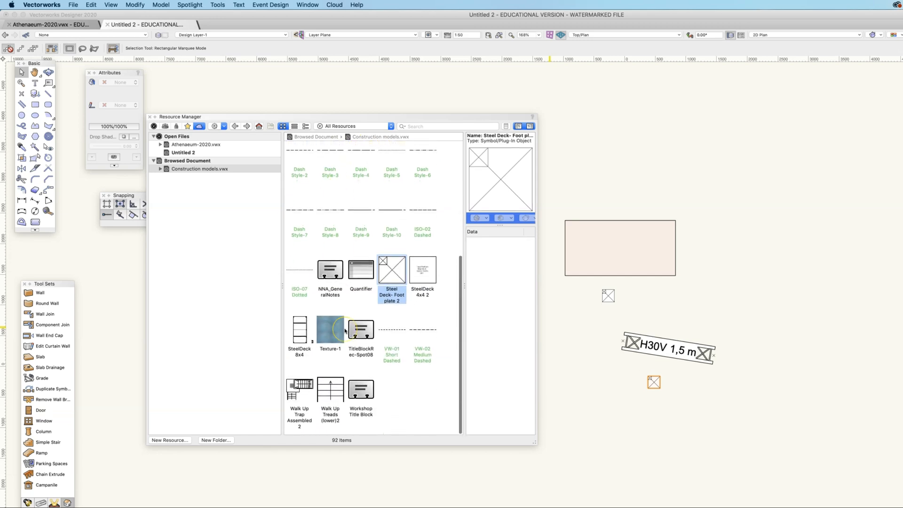
scroll(347, 333, up, 8)
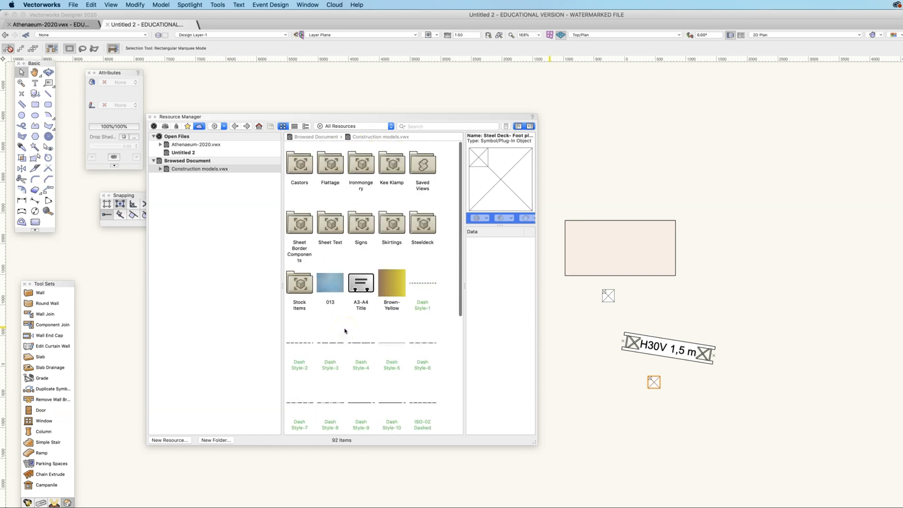
double_click(300, 280)
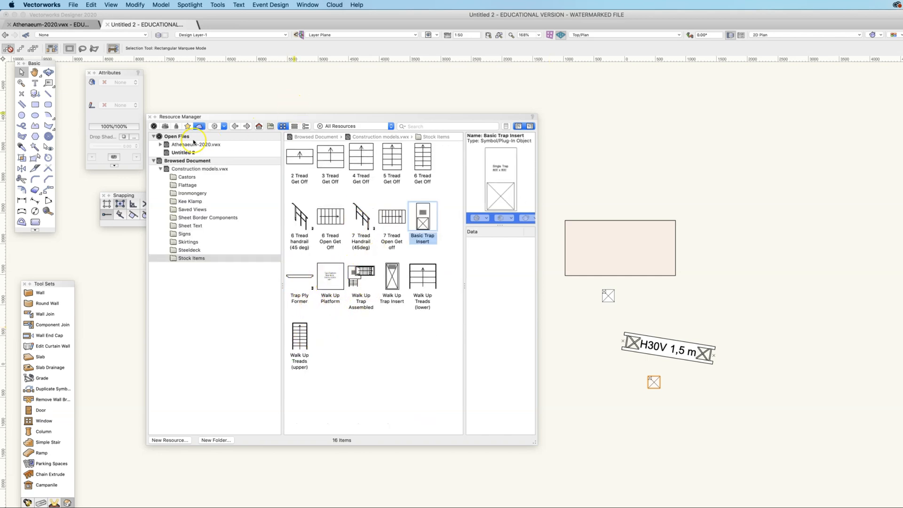
Insert the 4 Tread Get Off symbol from Stock Items below the lower foot plate, and return to the resources of Untitled 2
click(358, 160)
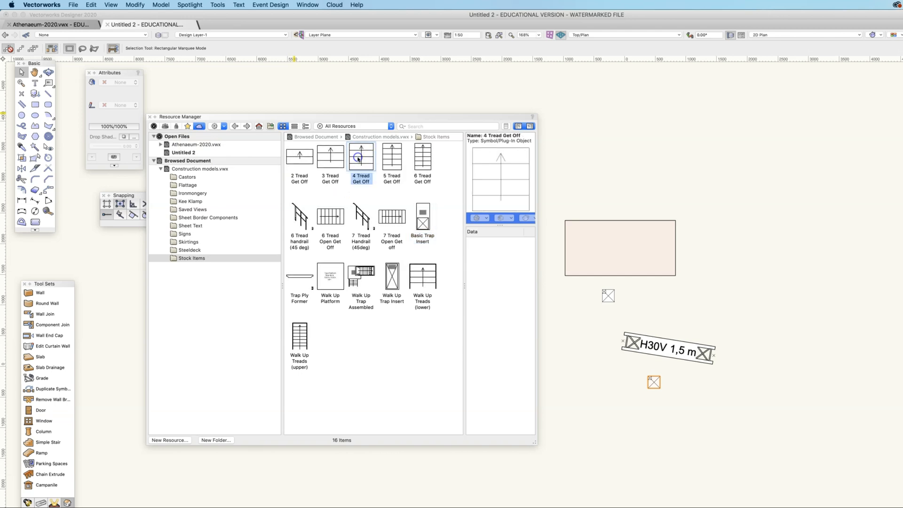
right_click(362, 158)
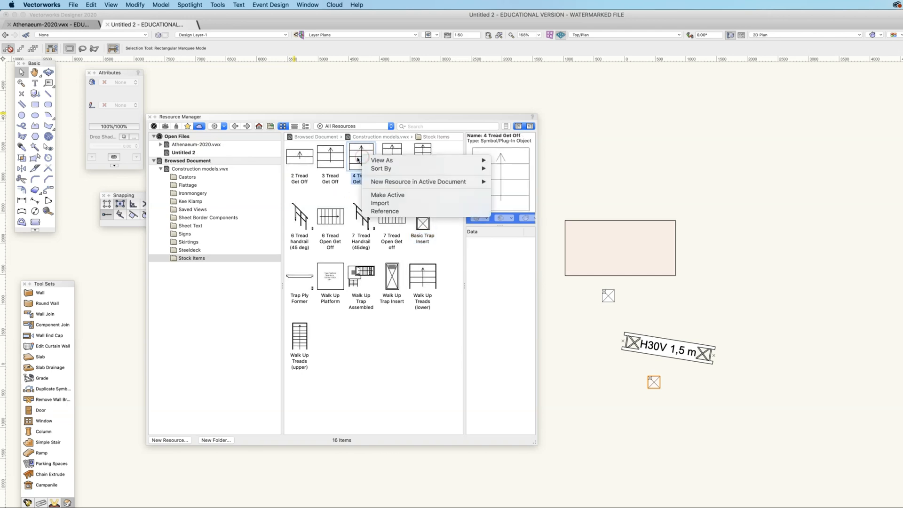
click(358, 160)
double_click(361, 159)
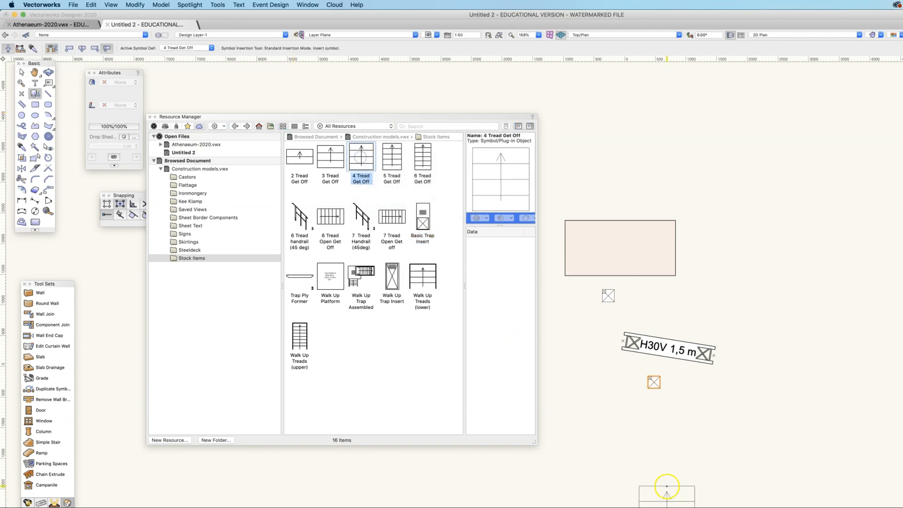
click(644, 452)
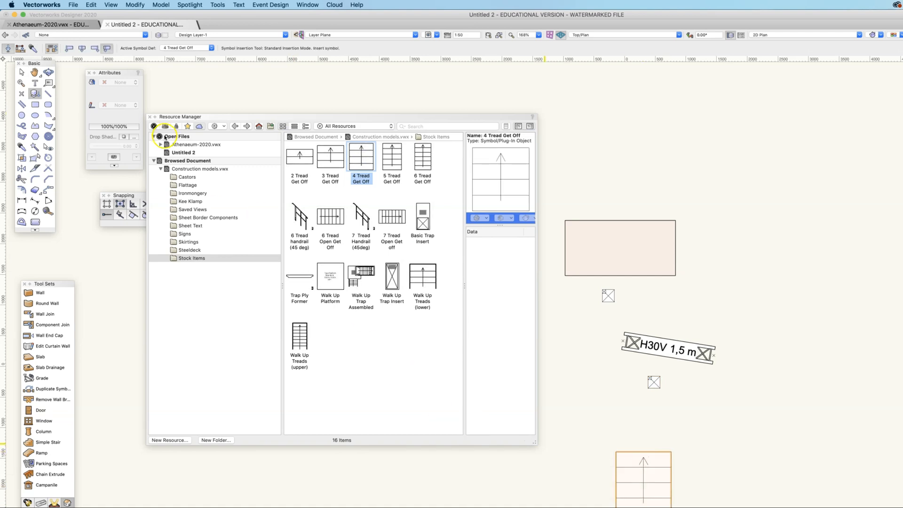
click(186, 153)
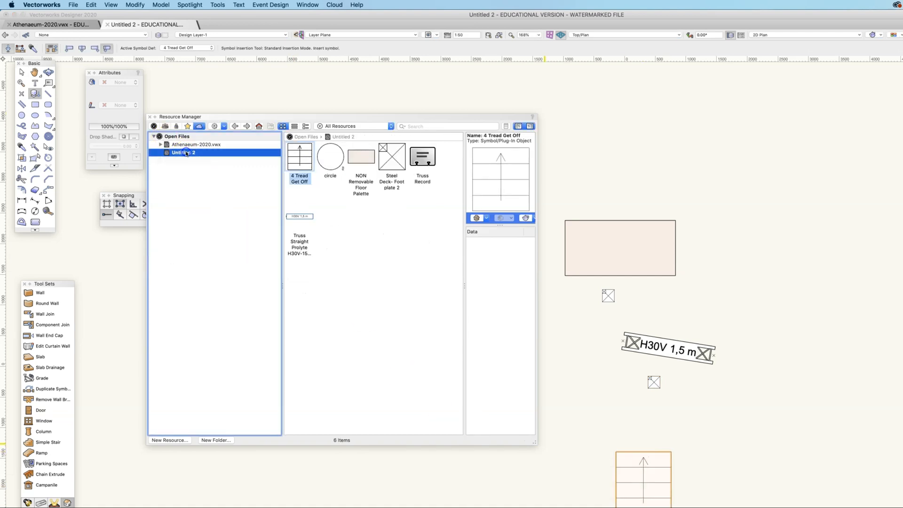
right_click(292, 150)
click(345, 282)
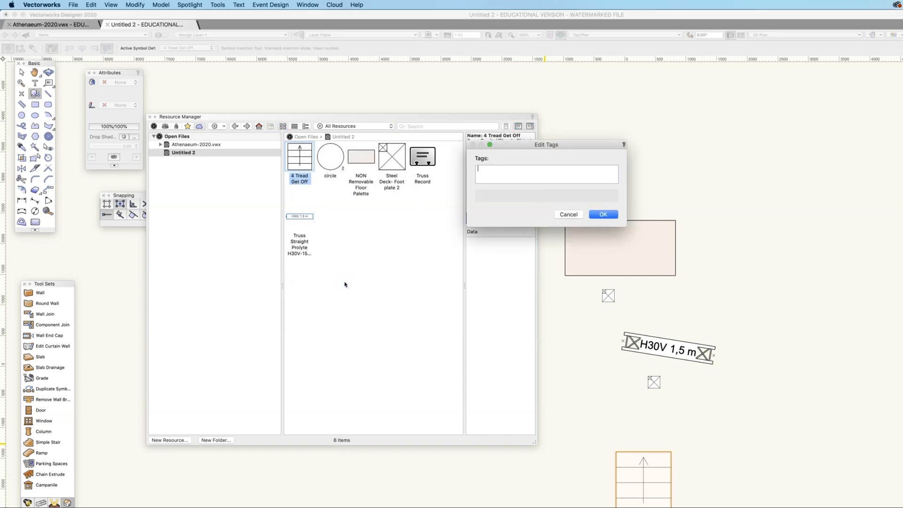
click(575, 216)
Add the tag "4 tread" to the 4 Tread Get Off symbol in Untitled 2
right_click(299, 154)
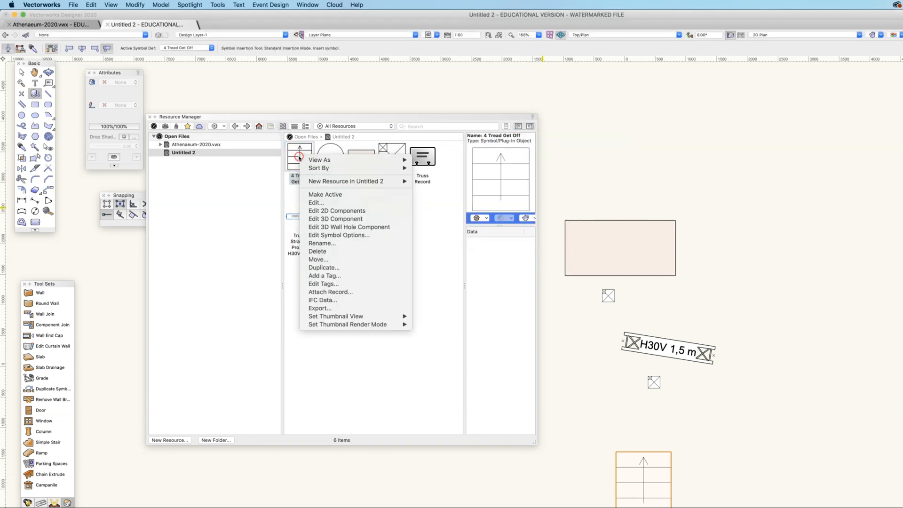
click(345, 274)
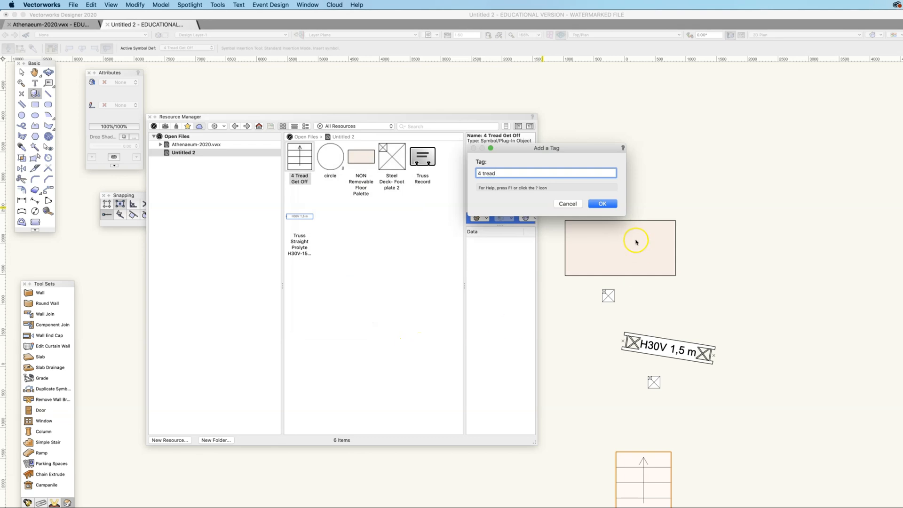
click(610, 203)
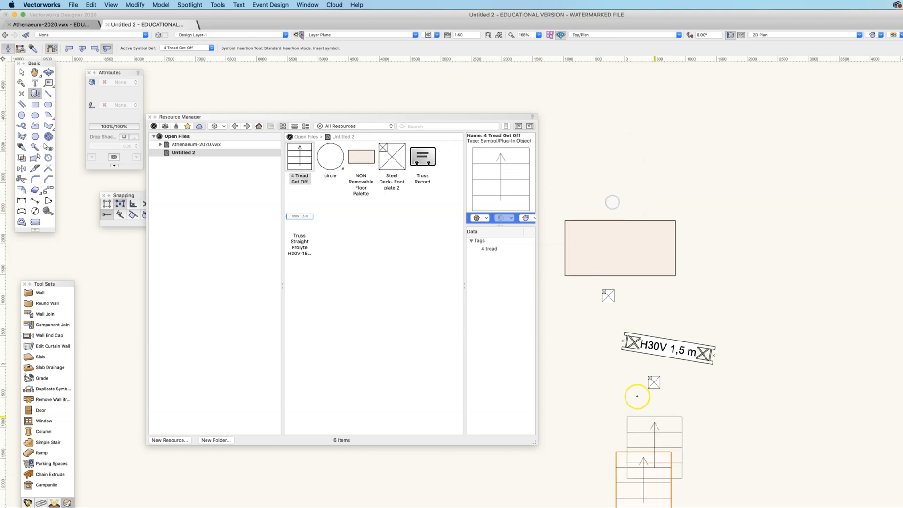
Search all libraries for "tread"
click(439, 127)
text(tread)
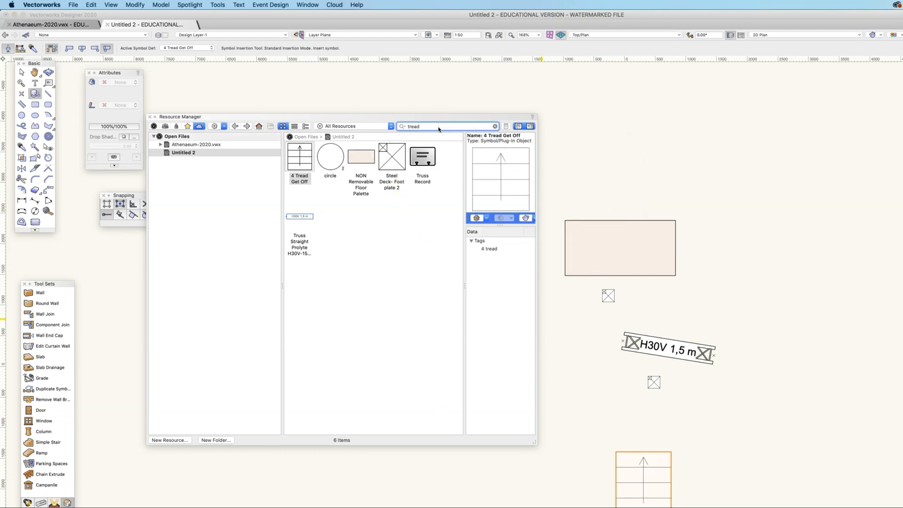
key(Return)
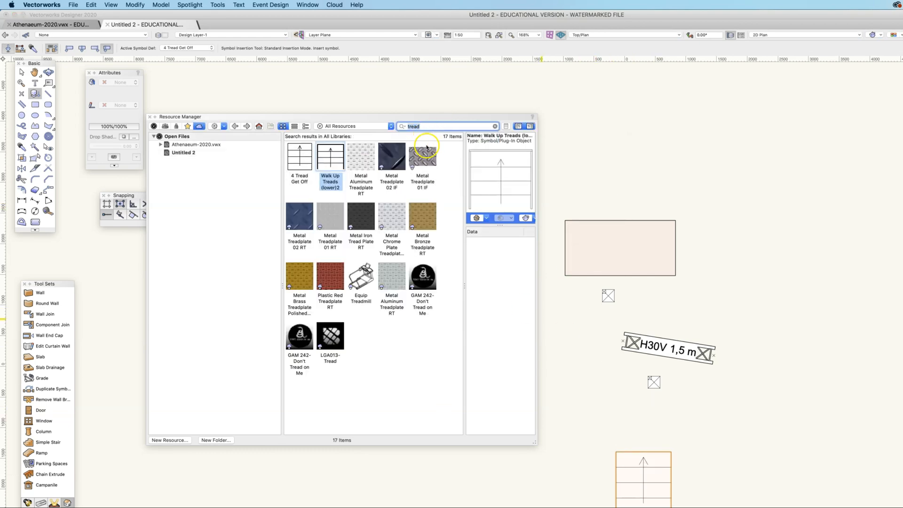
Preview the Walk Up Treads (lower)2 symbol and try to filter the search results to Symbols/Plug-In Objects
click(330, 165)
click(389, 126)
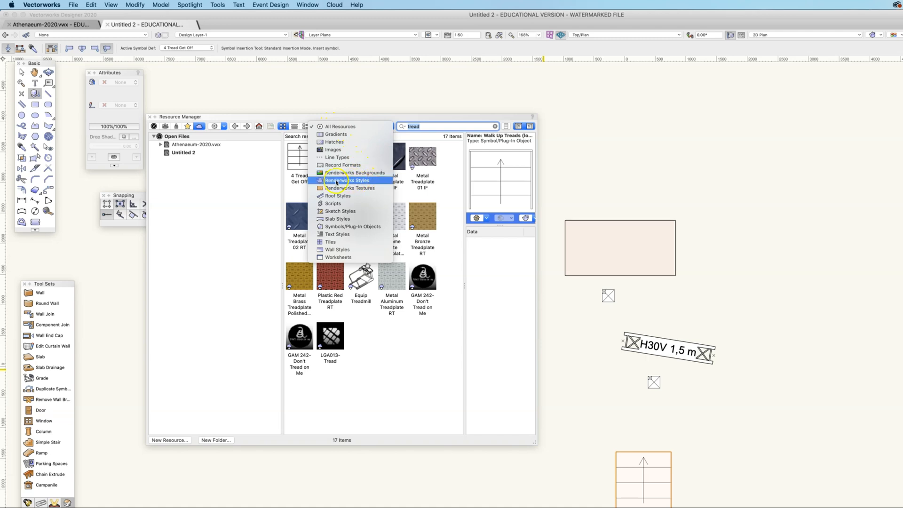
click(357, 227)
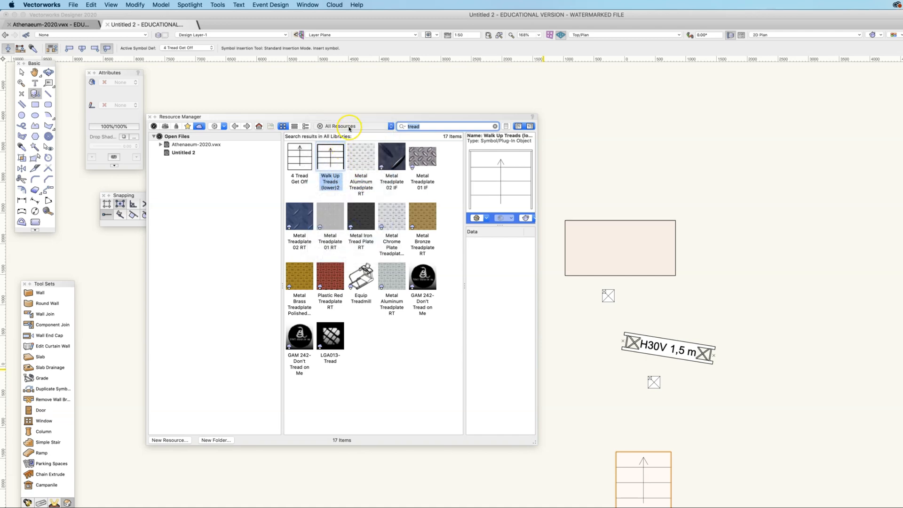